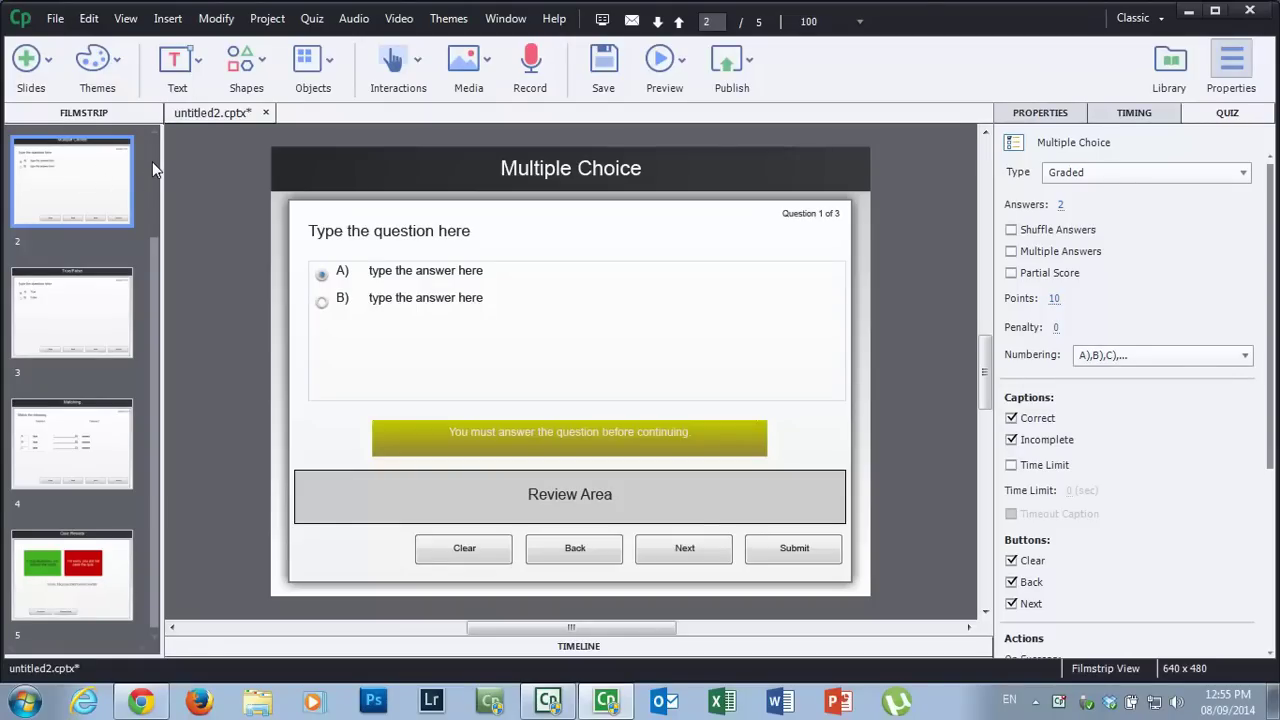
Review the Introduction, Multiple Choice, True/False and Matching slides in turn in the Filmstrip.
{"action": "scroll", "coordinate": [152, 161], "scroll_direction": "up", "scroll_amount": 2}
{"action": "left_click", "coordinate": [104, 166]}
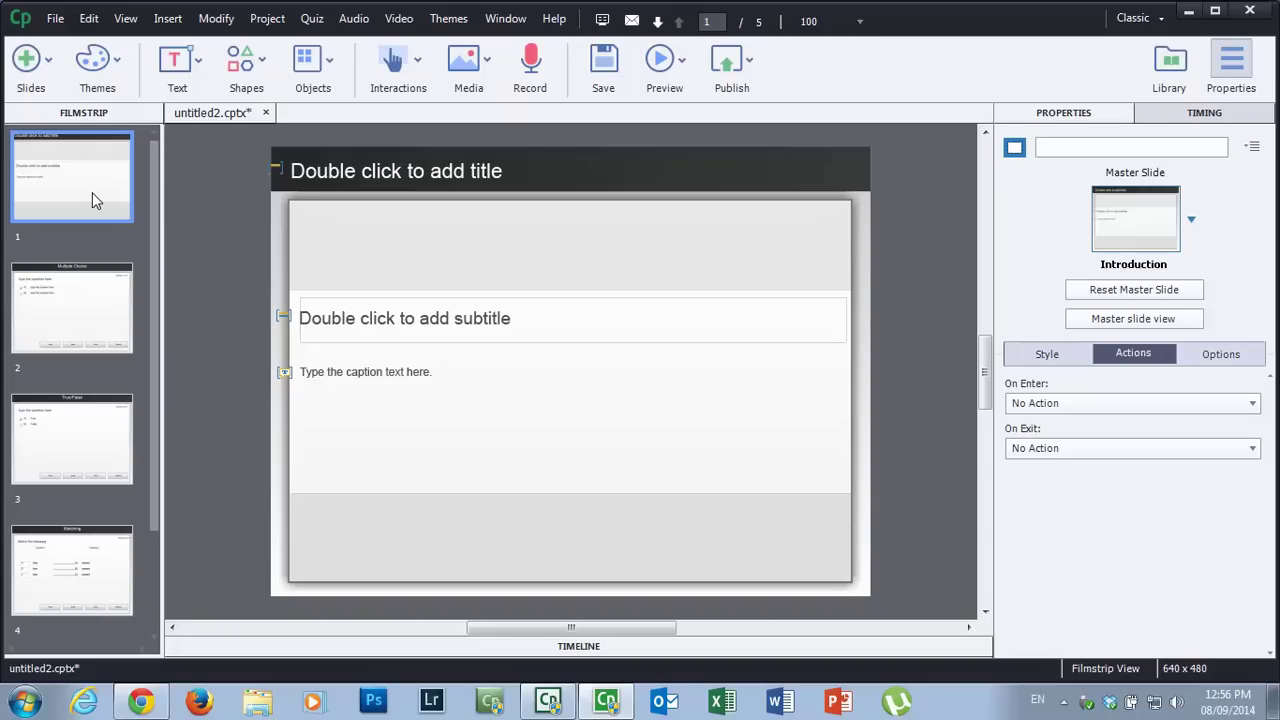
{"action": "left_click", "coordinate": [82, 313]}
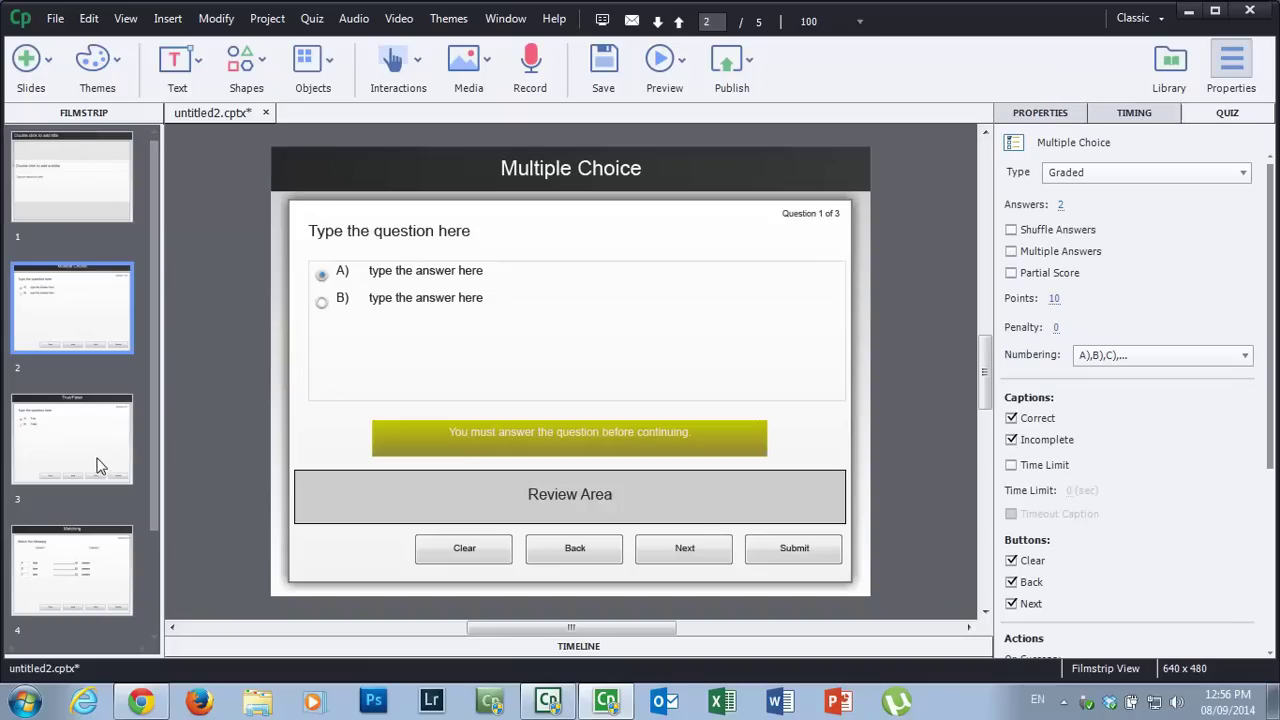
{"action": "left_click", "coordinate": [68, 464]}
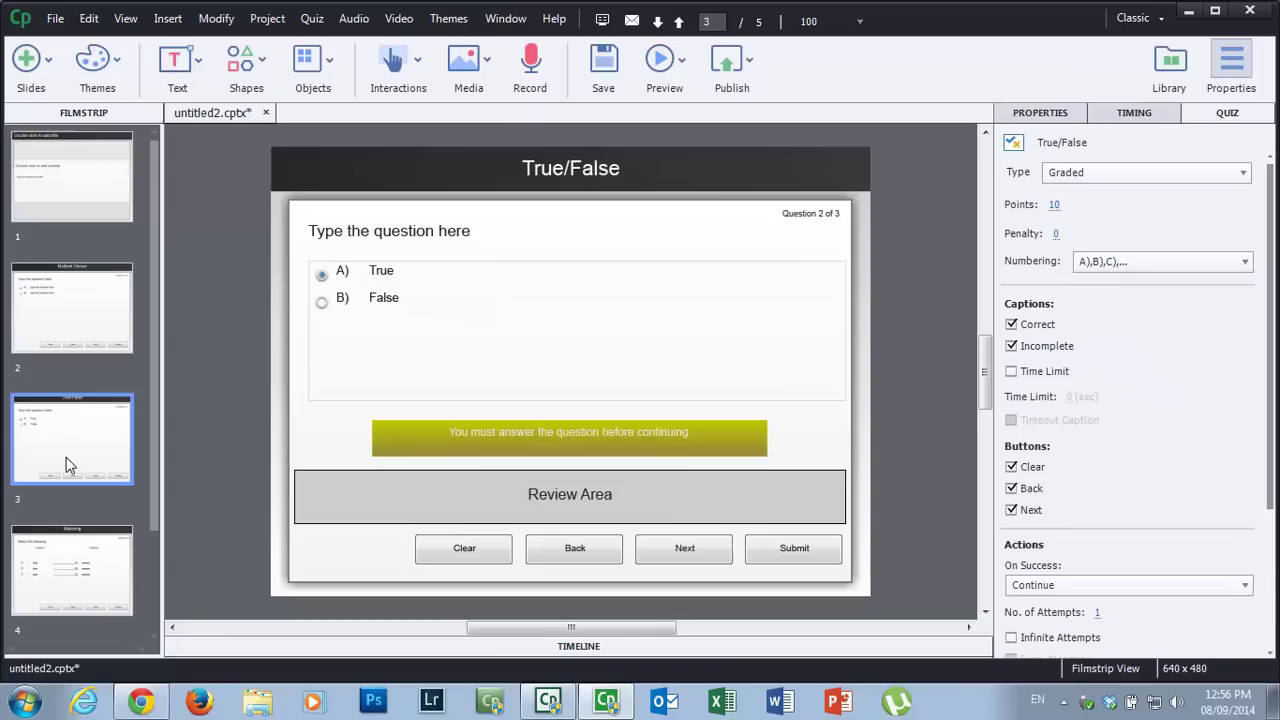
{"action": "left_click", "coordinate": [102, 604]}
{"action": "scroll", "coordinate": [156, 574], "scroll_direction": "down", "scroll_amount": 2}
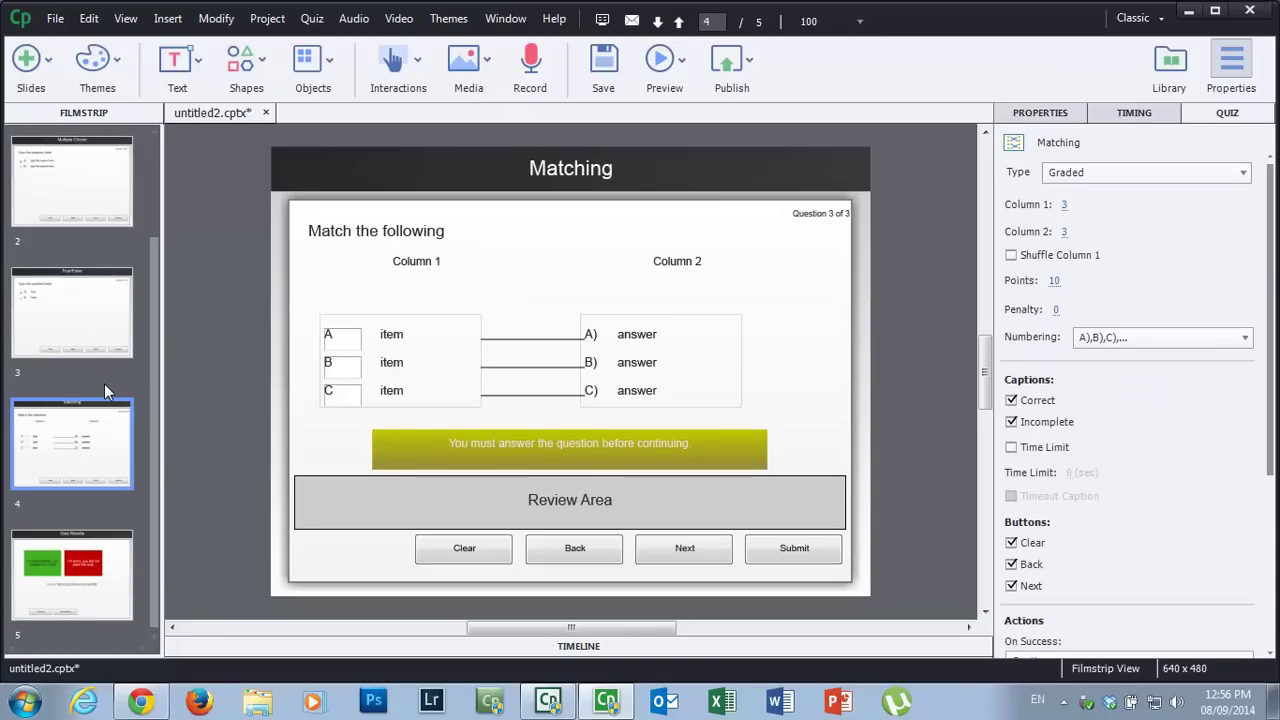
On the Quiz Results slide, move the Score caption down-left and select its $$ variable text.
{"action": "left_click", "coordinate": [104, 564]}
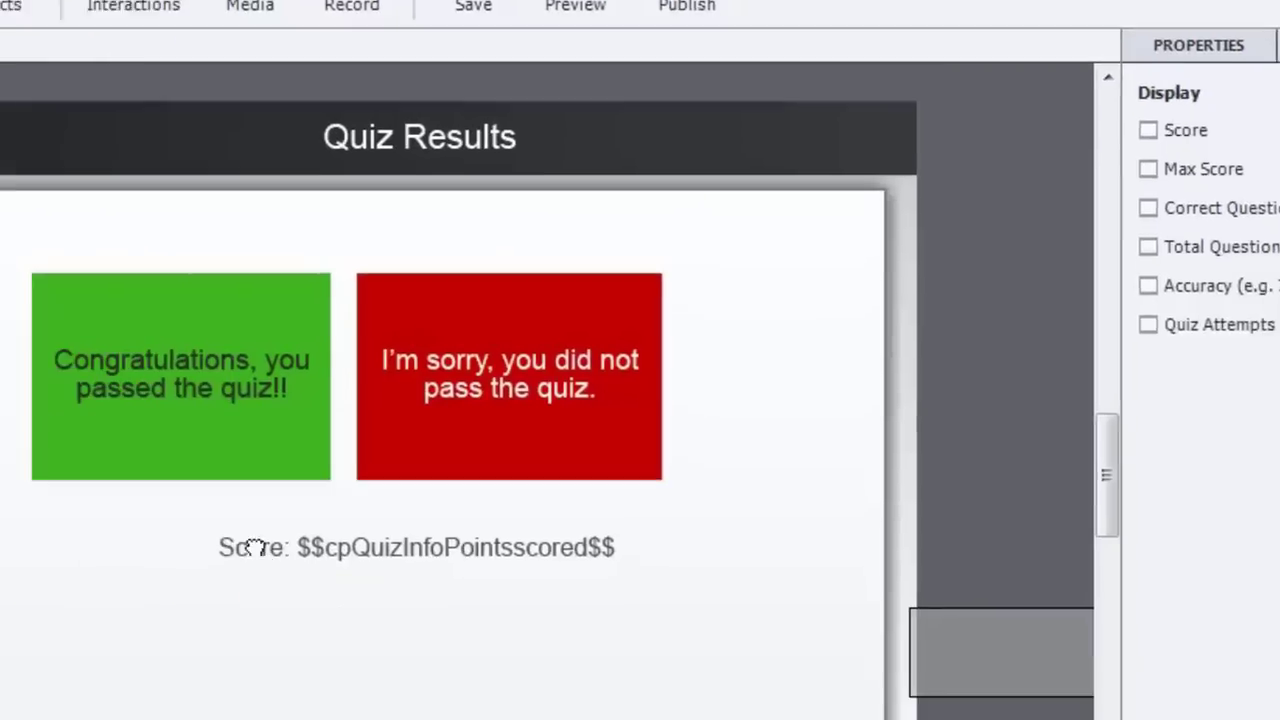
{"action": "left_click", "coordinate": [531, 434]}
{"action": "double_click", "coordinate": [524, 428]}
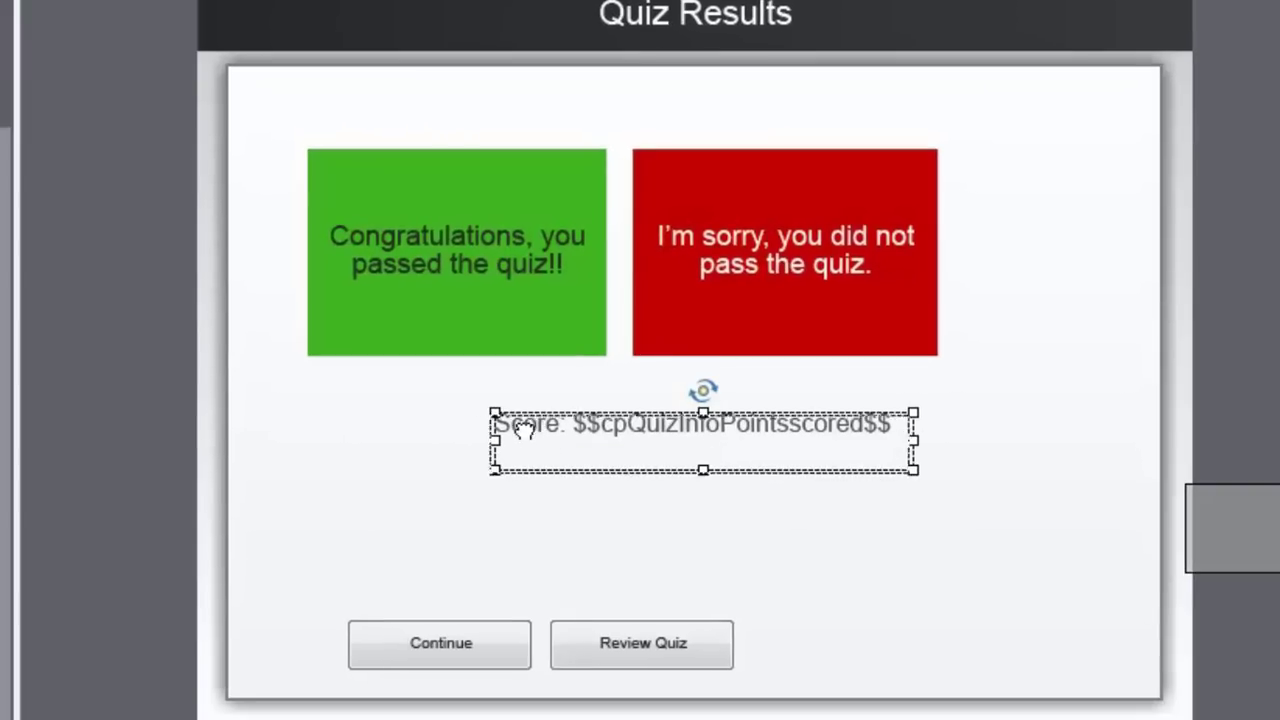
{"action": "left_click_drag", "start_coordinate": [524, 428], "coordinate": [501, 467]}
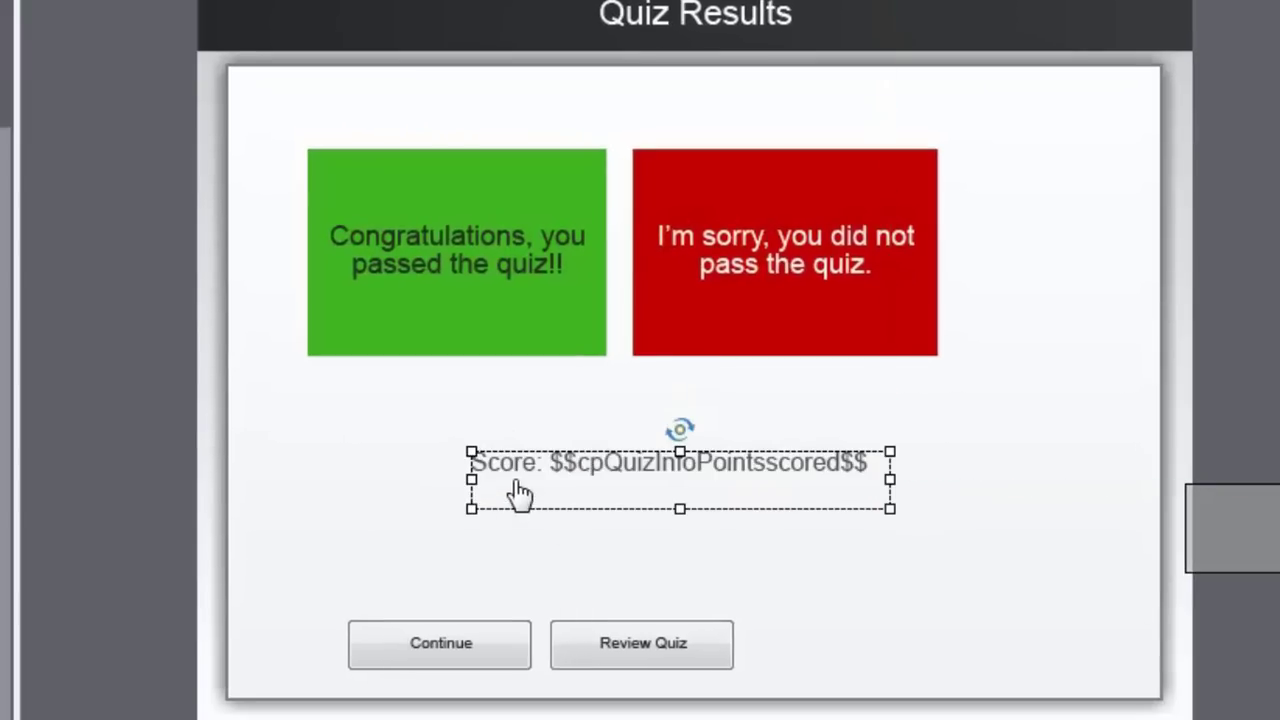
{"action": "double_click", "coordinate": [826, 478]}
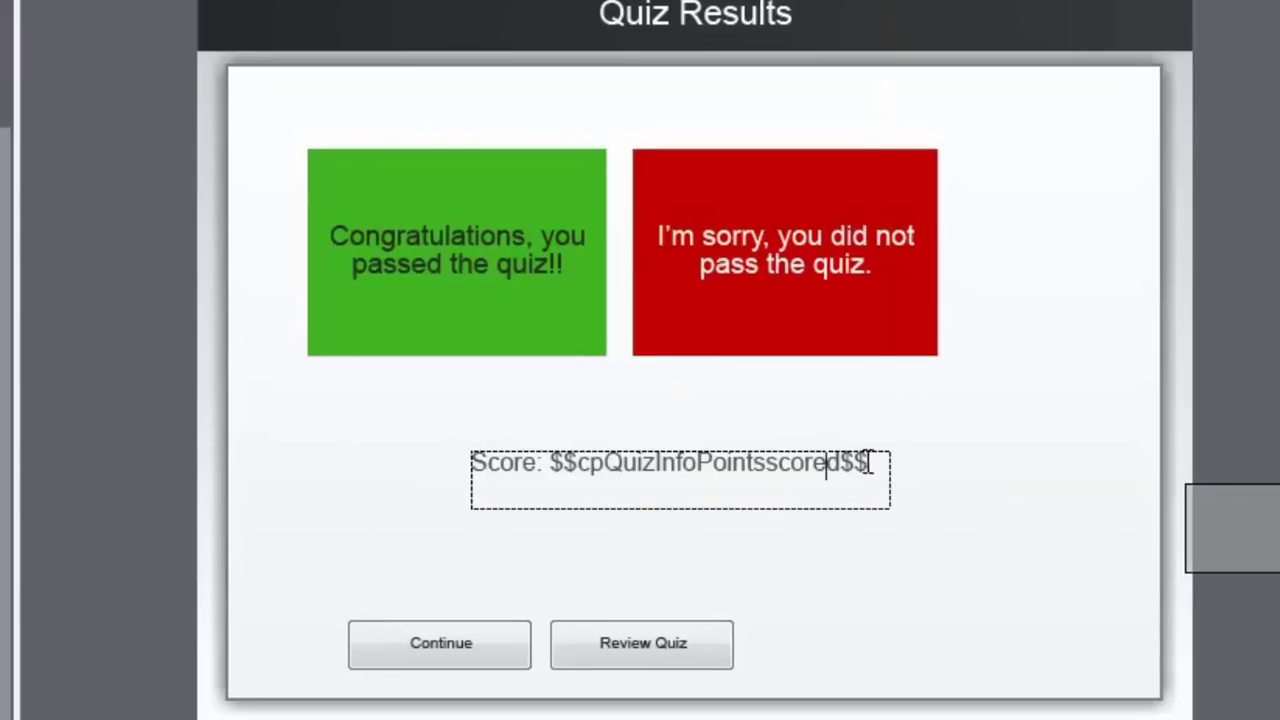
{"action": "left_click_drag", "start_coordinate": [869, 462], "coordinate": [548, 462]}
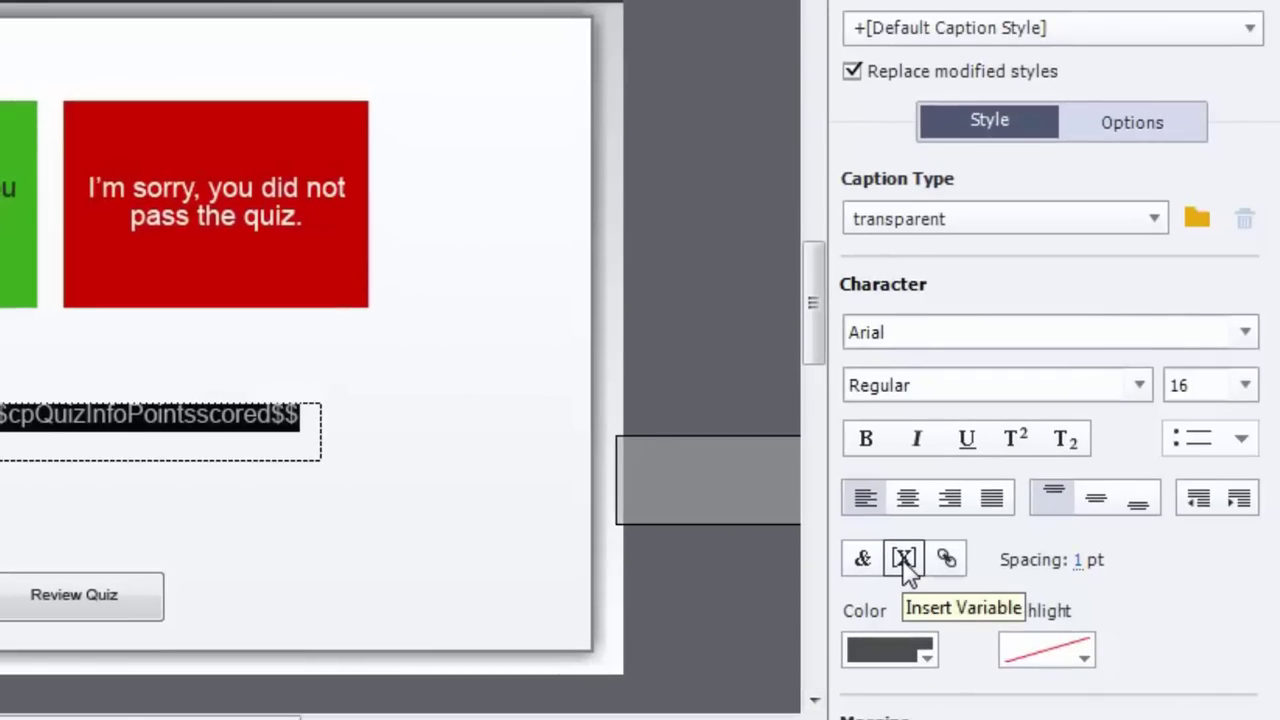
Insert the System variable cpQuizInfoPointsscored, maximum length 50, into the Score caption.
{"action": "left_click", "coordinate": [903, 558]}
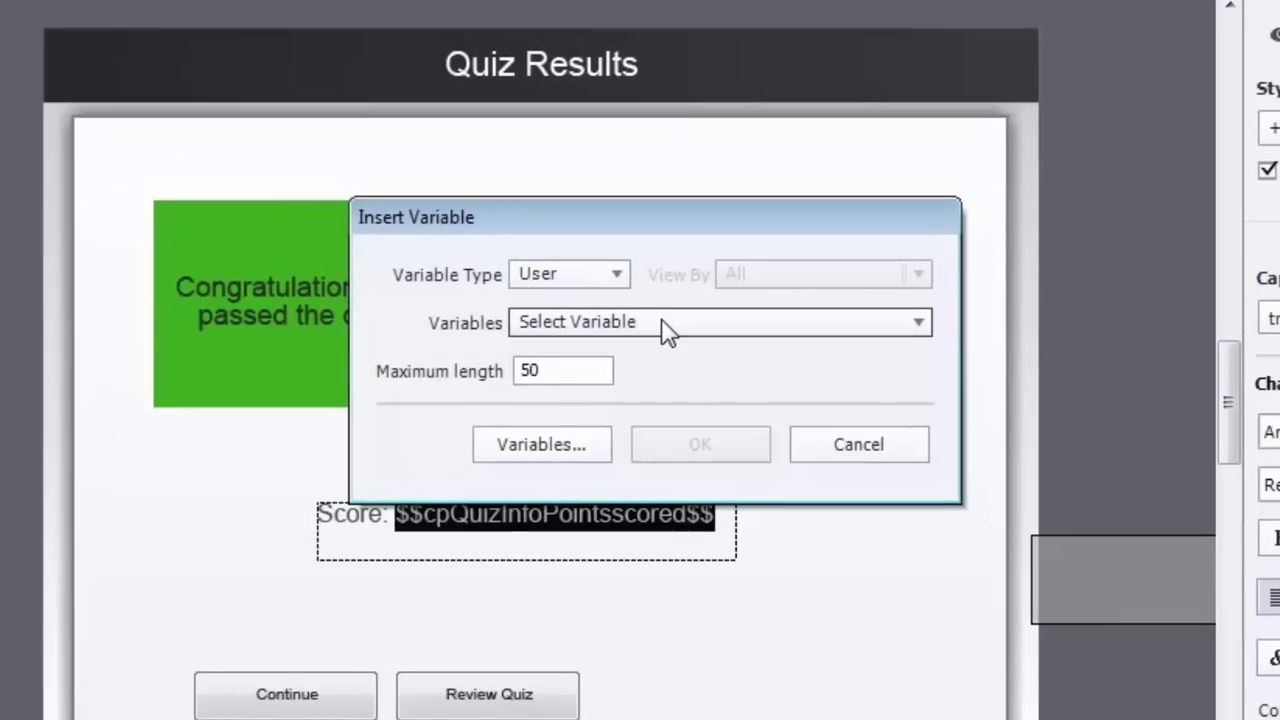
{"action": "left_click", "coordinate": [664, 325]}
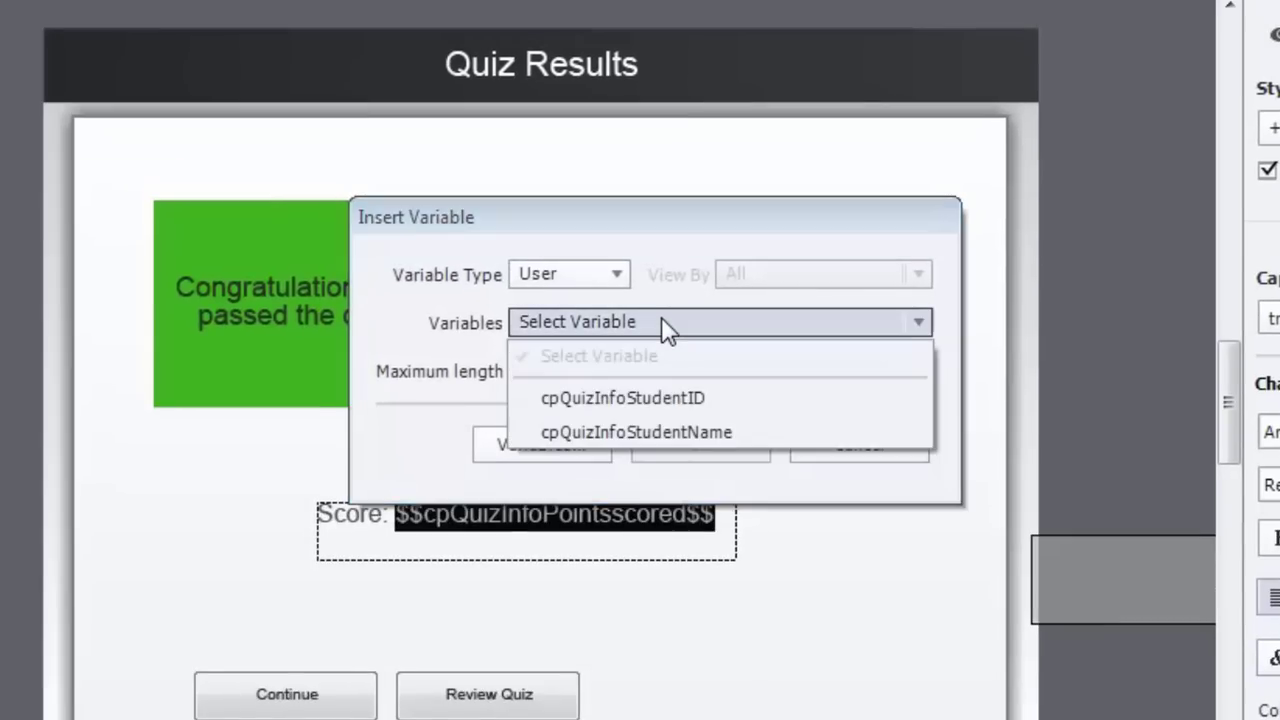
{"action": "left_click", "coordinate": [661, 317]}
{"action": "left_click", "coordinate": [580, 271]}
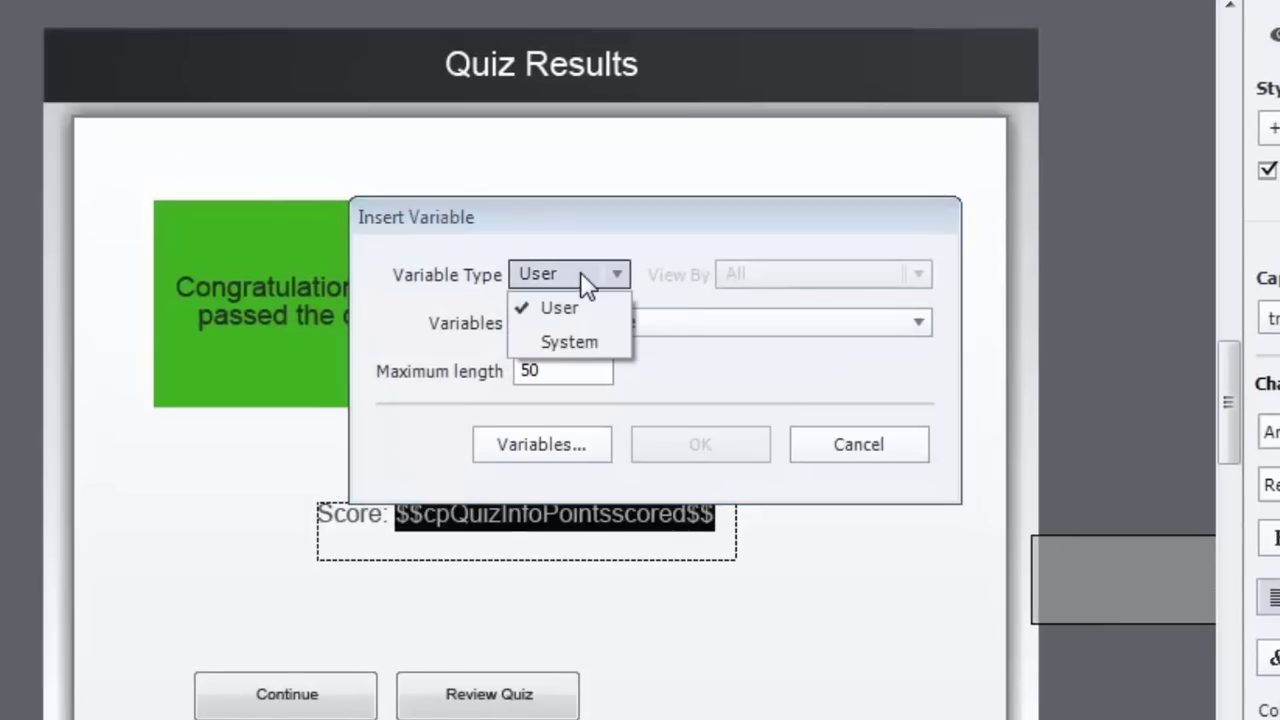
{"action": "left_click", "coordinate": [575, 342]}
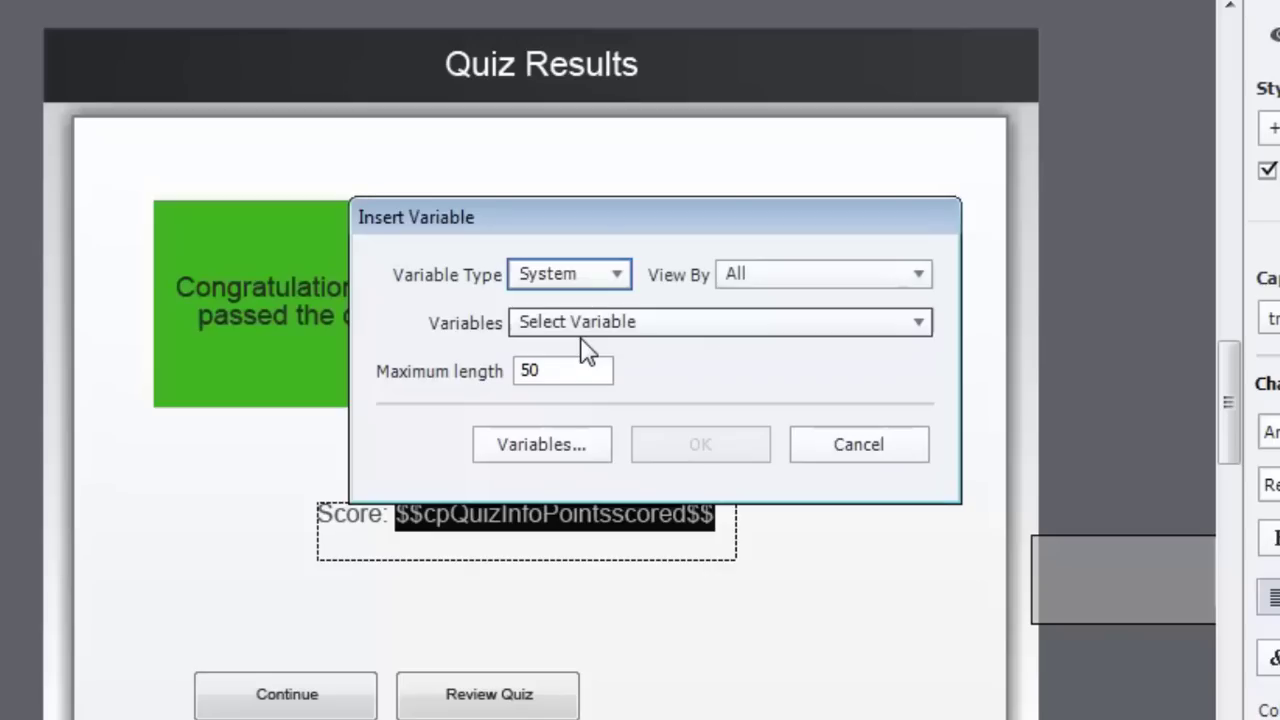
{"action": "left_click", "coordinate": [671, 328]}
{"action": "scroll", "coordinate": [760, 540], "scroll_direction": "down", "scroll_amount": 10}
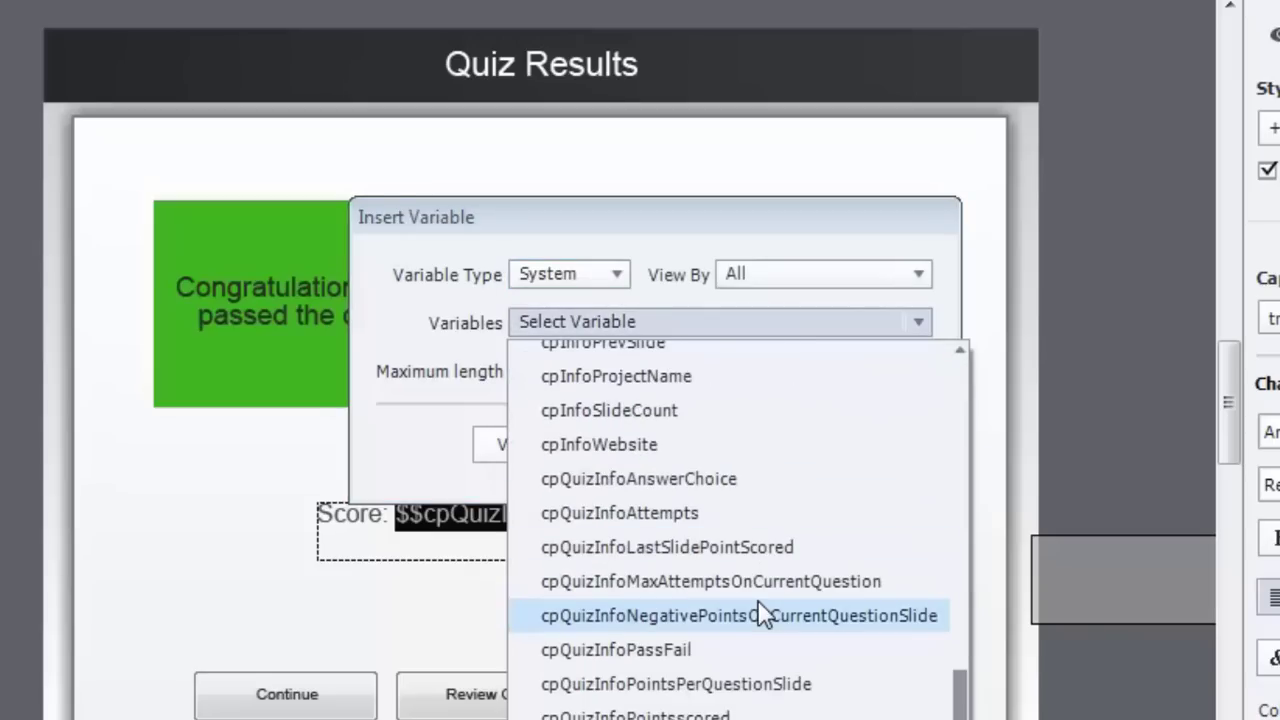
{"action": "scroll", "coordinate": [760, 612], "scroll_direction": "down", "scroll_amount": 3}
{"action": "scroll", "coordinate": [760, 612], "scroll_direction": "down", "scroll_amount": 3}
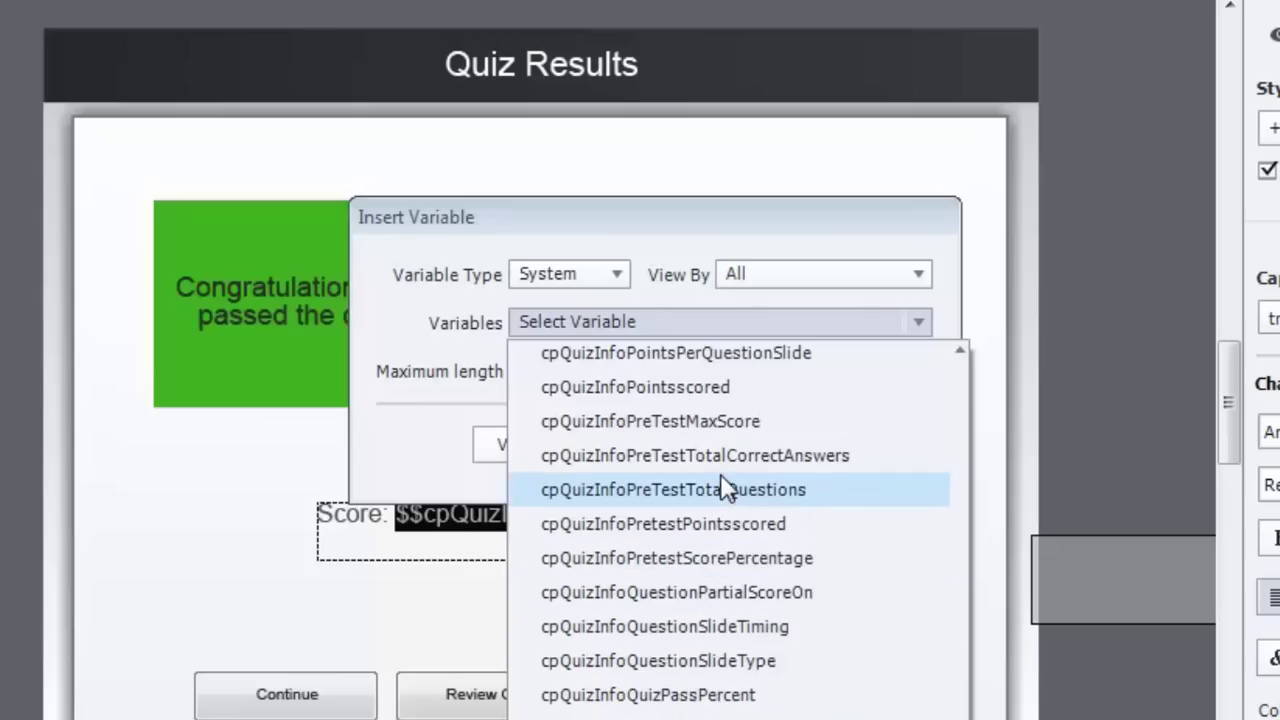
{"action": "left_click", "coordinate": [733, 388]}
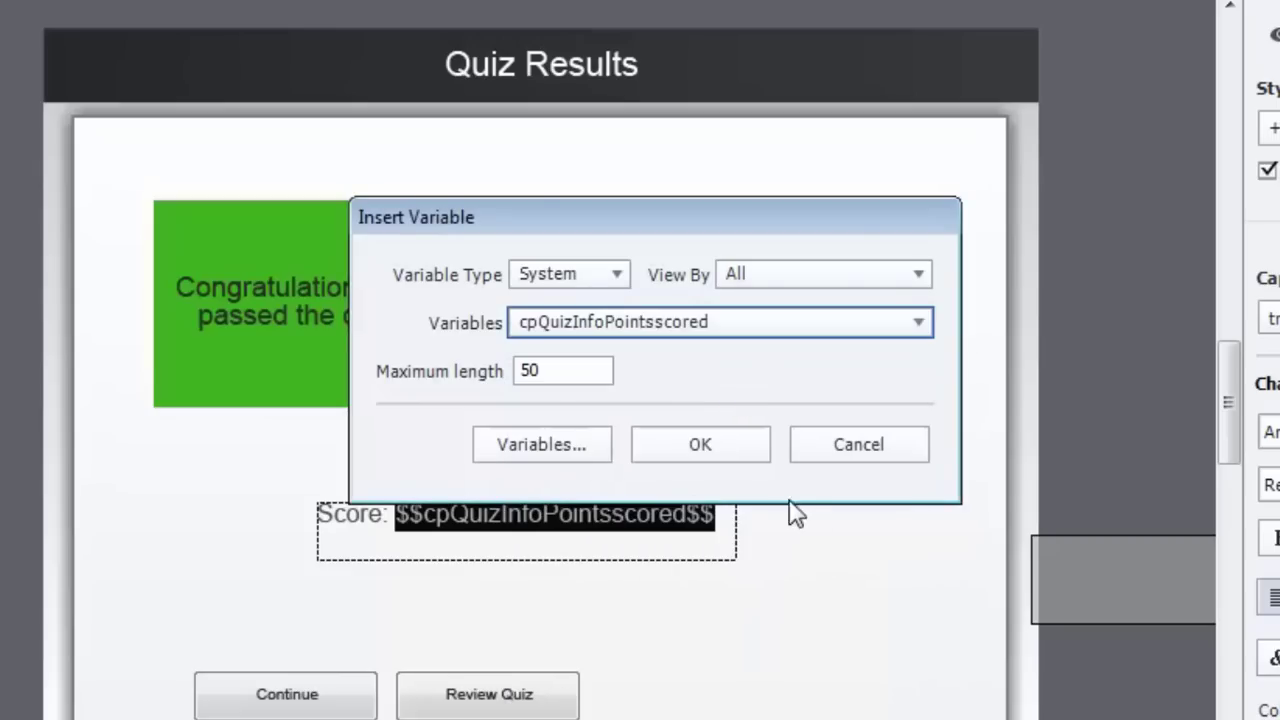
{"action": "double_click", "coordinate": [529, 369]}
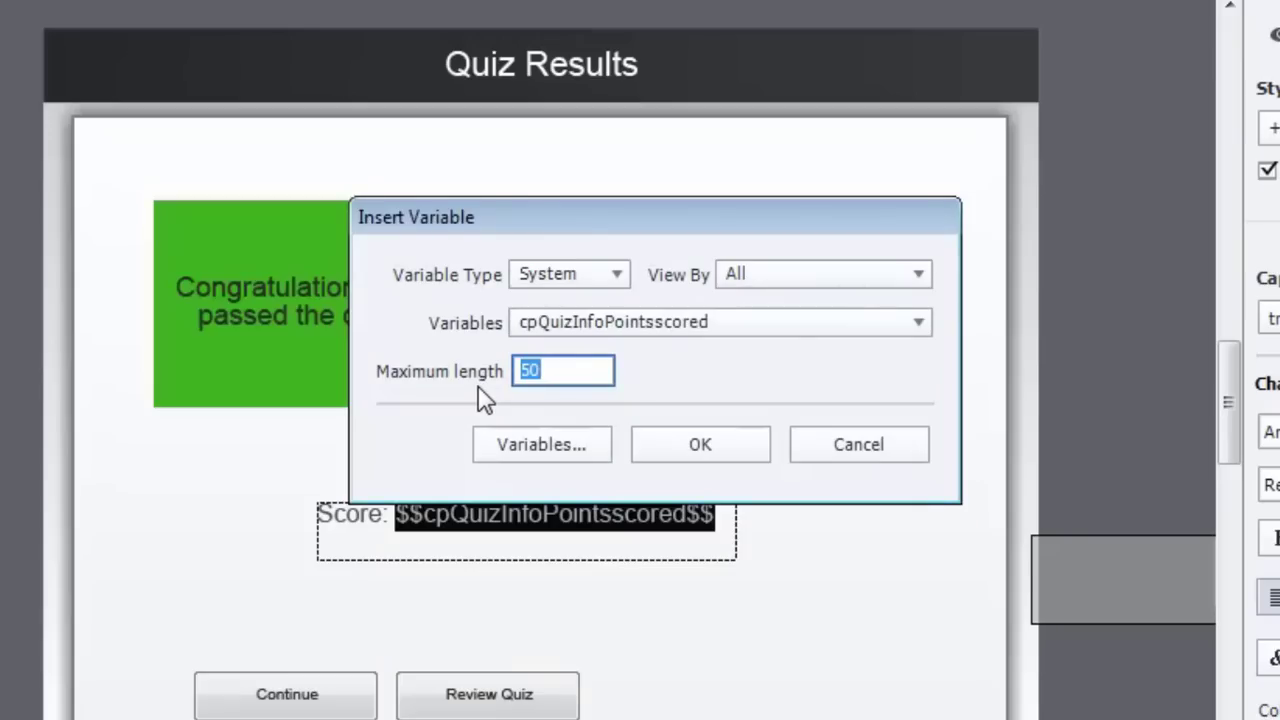
{"action": "left_click", "coordinate": [716, 447]}
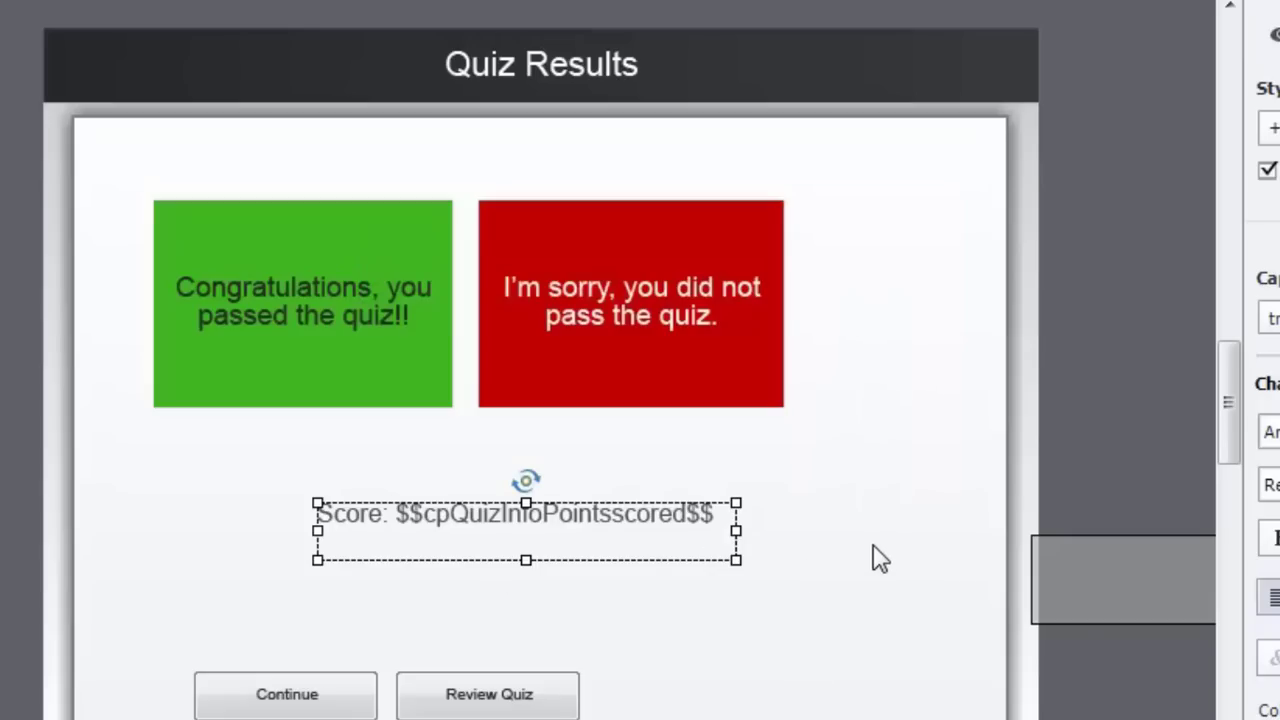
Drag the Review Area box up toward the top of the slide.
{"action": "left_click", "coordinate": [860, 522]}
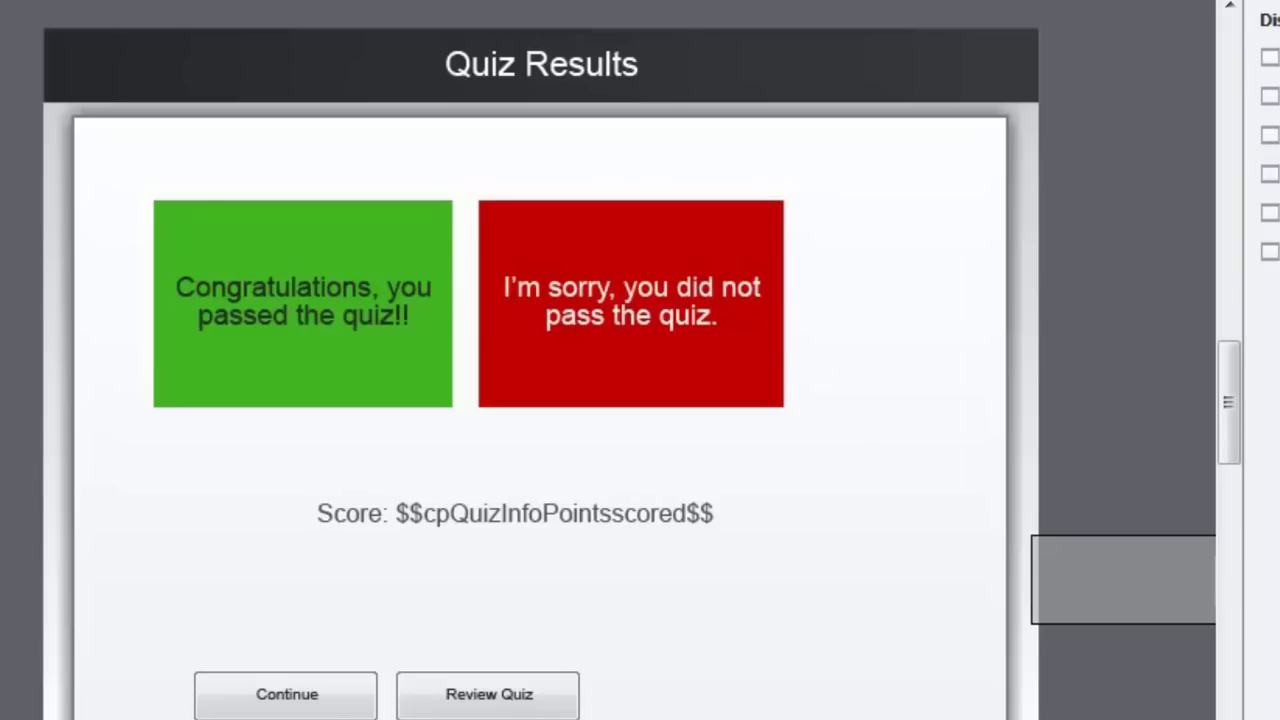
{"action": "scroll", "coordinate": [528, 374], "scroll_direction": "right", "scroll_amount": 5}
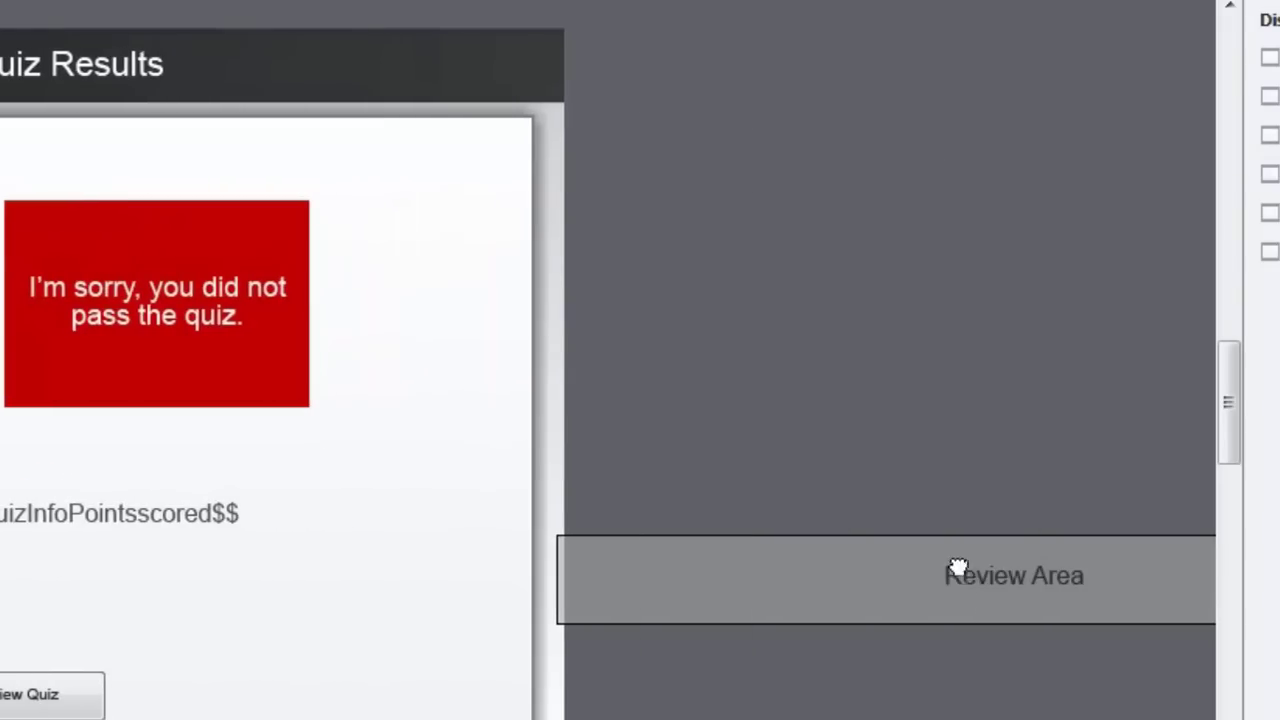
{"action": "left_click", "coordinate": [960, 574]}
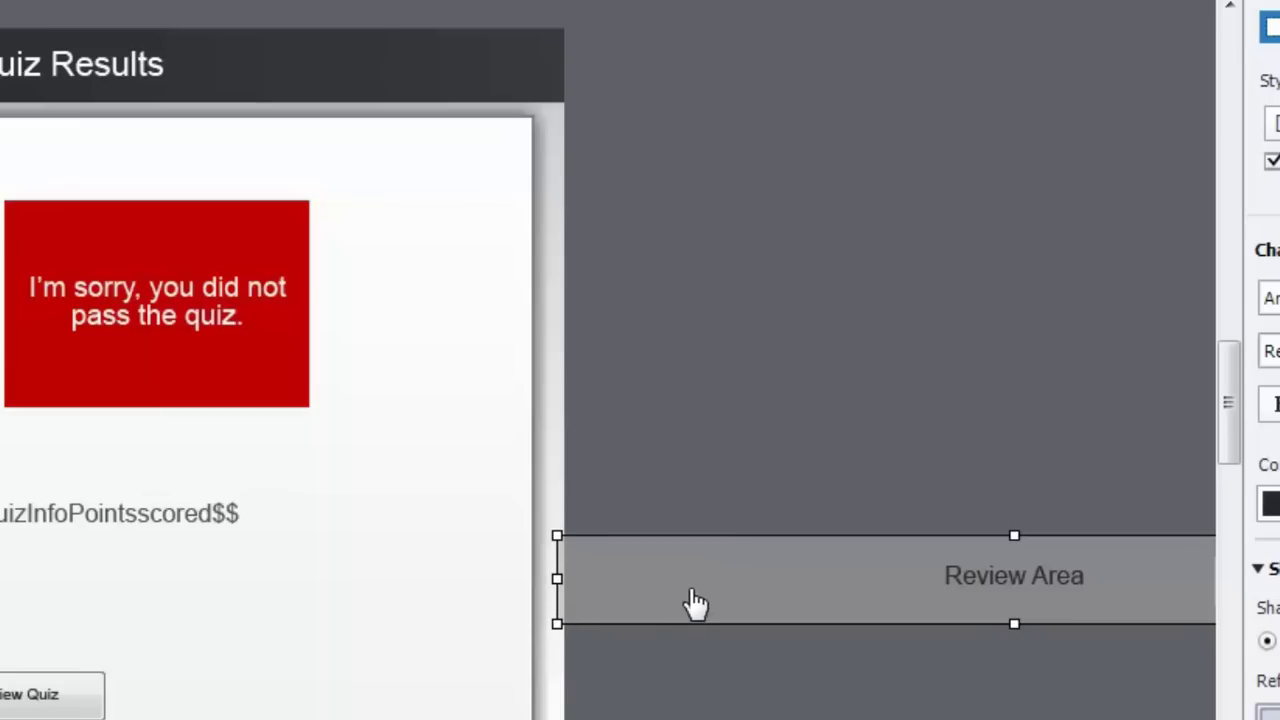
{"action": "left_click_drag", "start_coordinate": [651, 584], "coordinate": [604, 22]}
Shift the red fail box and the green pass box slightly to the right.
{"action": "scroll", "coordinate": [900, 258], "scroll_direction": "left", "scroll_amount": 5}
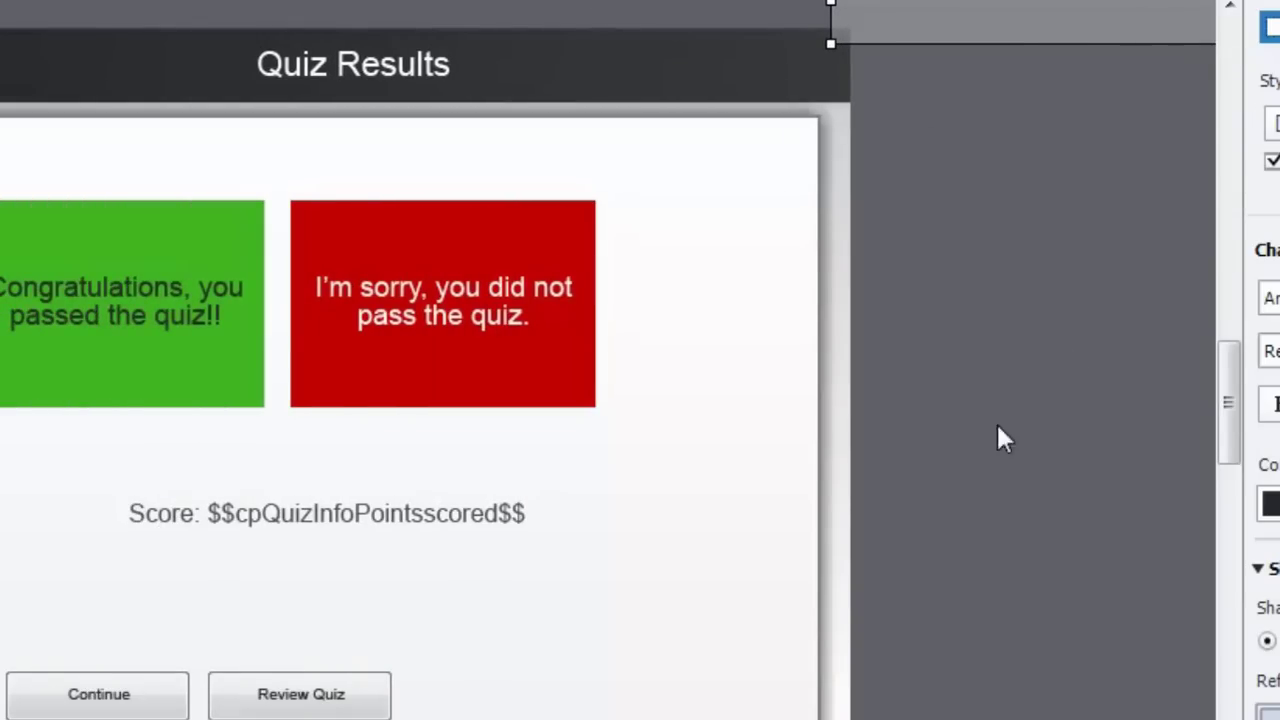
{"action": "scroll", "coordinate": [525, 360], "scroll_direction": "left", "scroll_amount": 3}
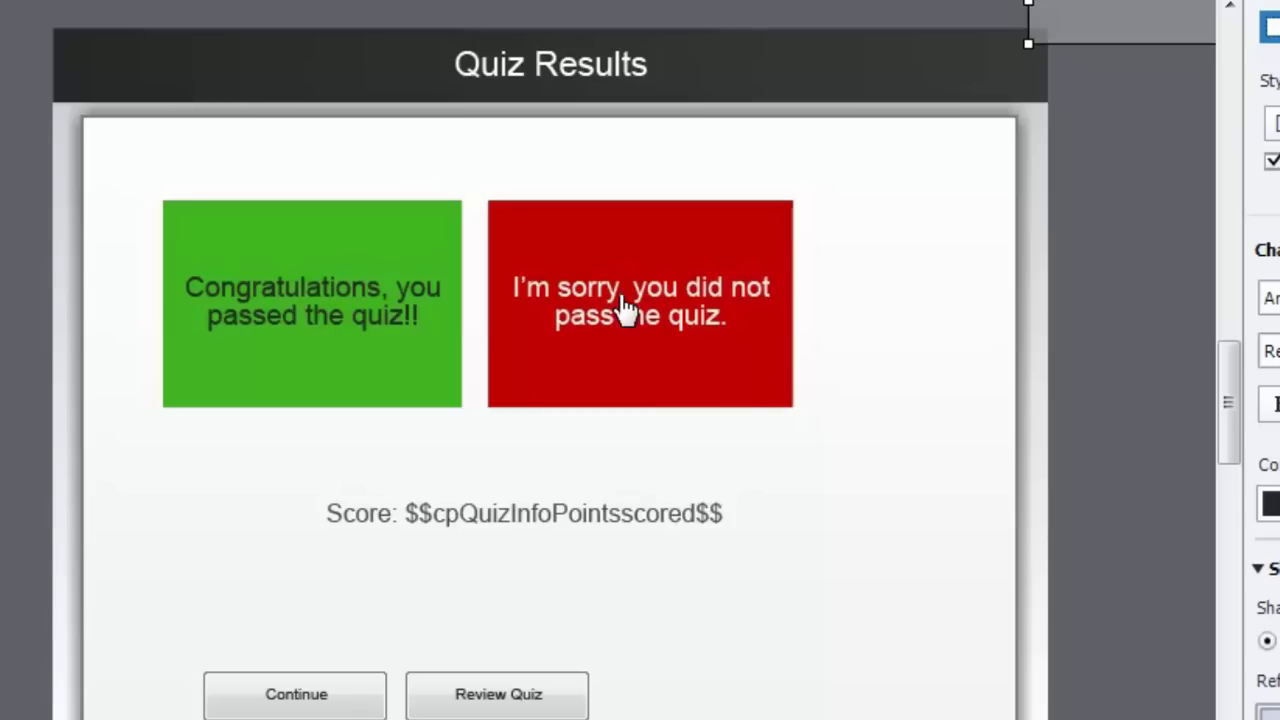
{"action": "left_click_drag", "start_coordinate": [603, 318], "coordinate": [663, 323]}
{"action": "left_click_drag", "start_coordinate": [329, 289], "coordinate": [381, 308]}
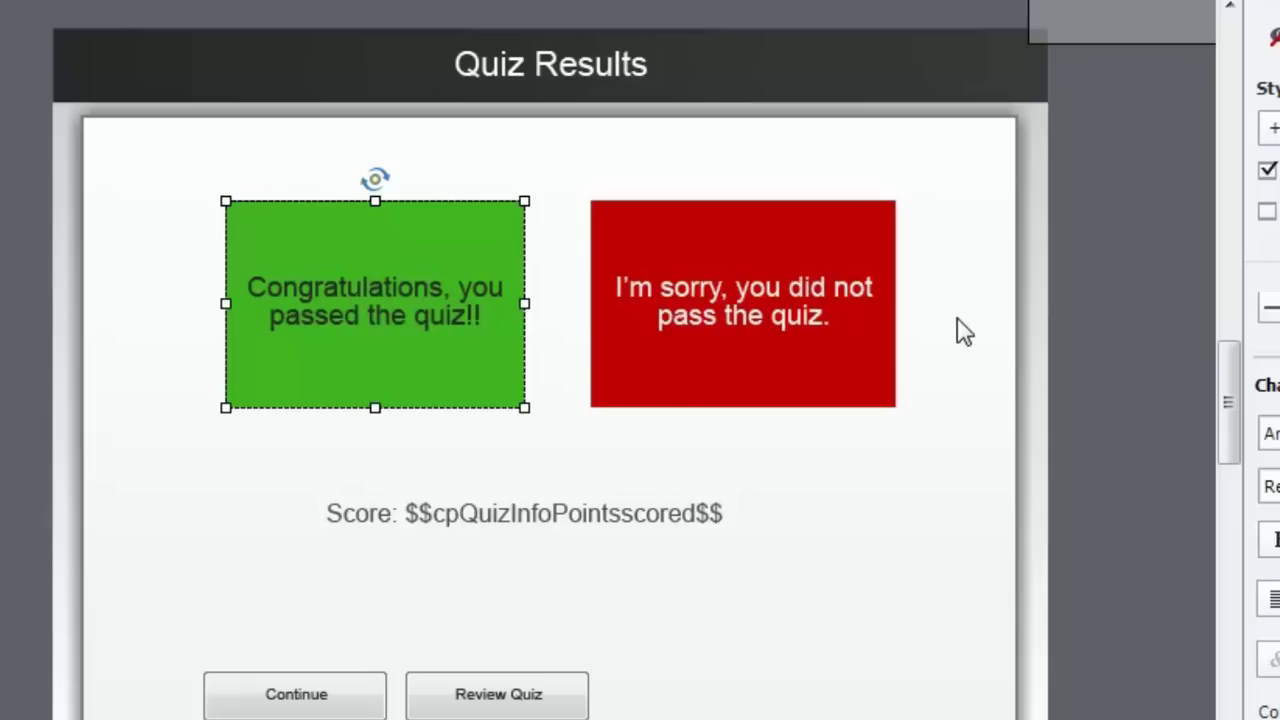
Rename the green pass box from SmartShape_2 to result_pass.
{"action": "left_click", "coordinate": [1082, 262]}
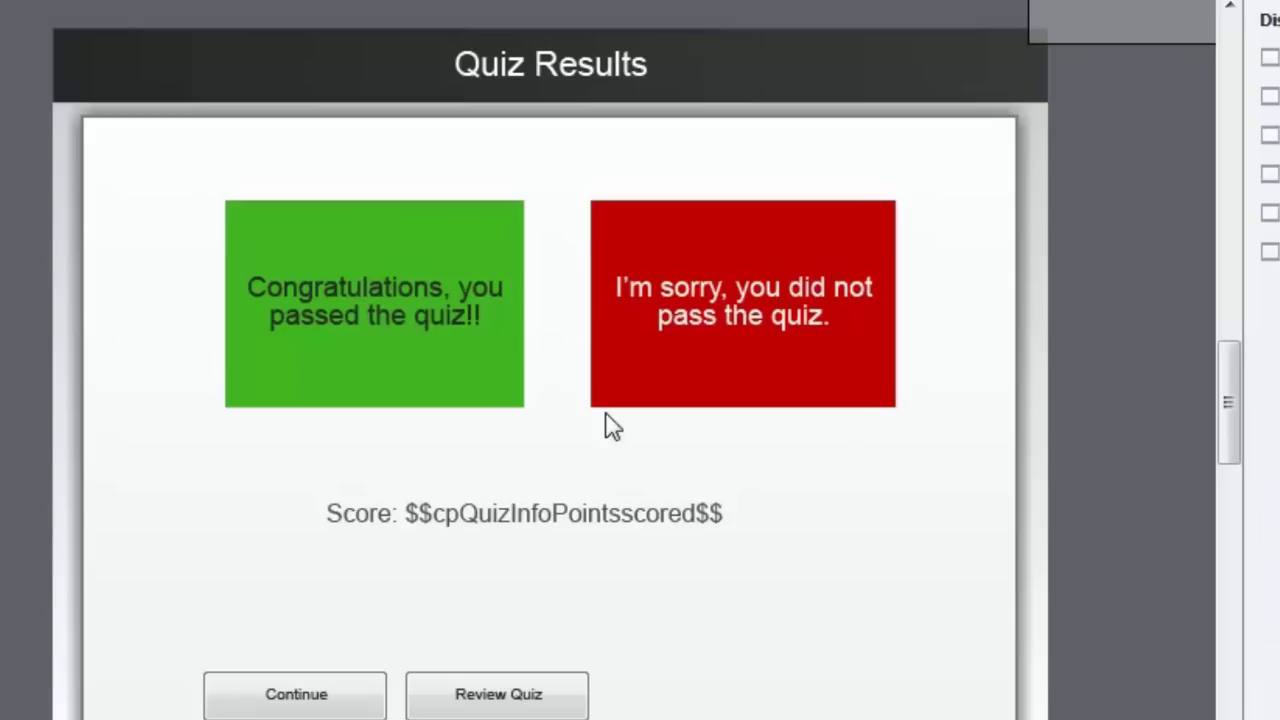
{"action": "left_click", "coordinate": [410, 315]}
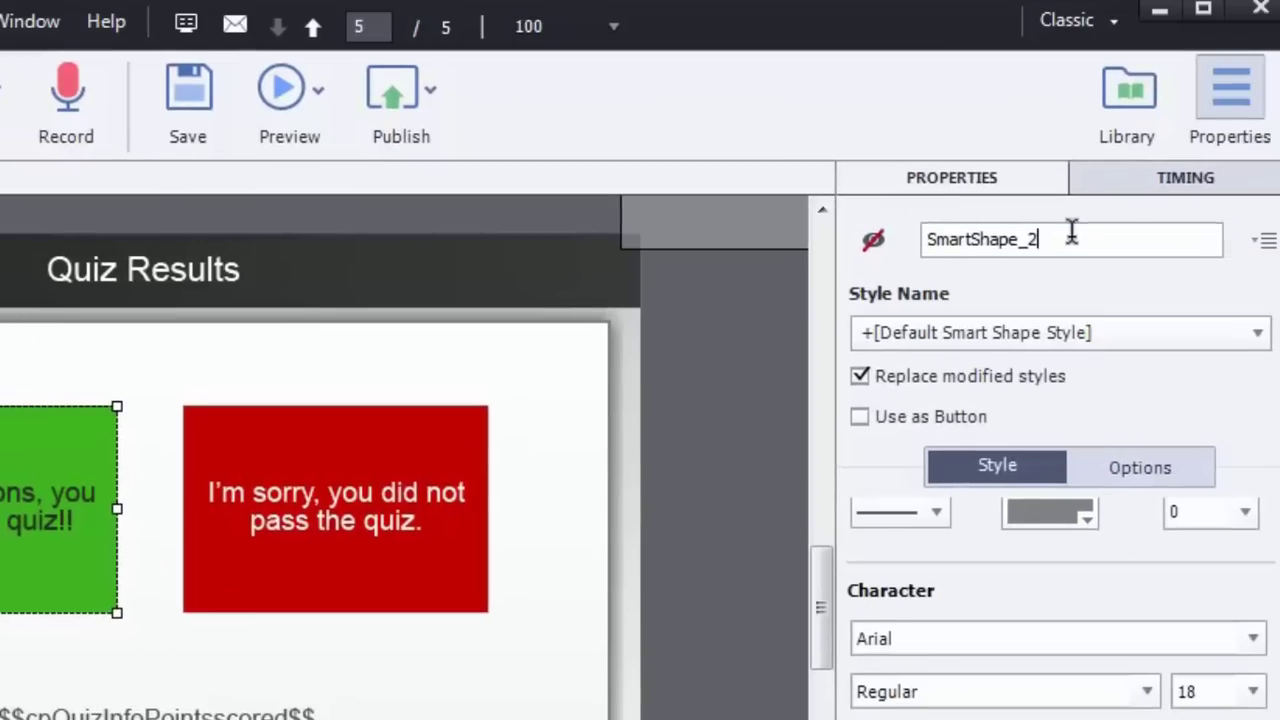
{"action": "left_click_drag", "start_coordinate": [1045, 239], "coordinate": [926, 239]}
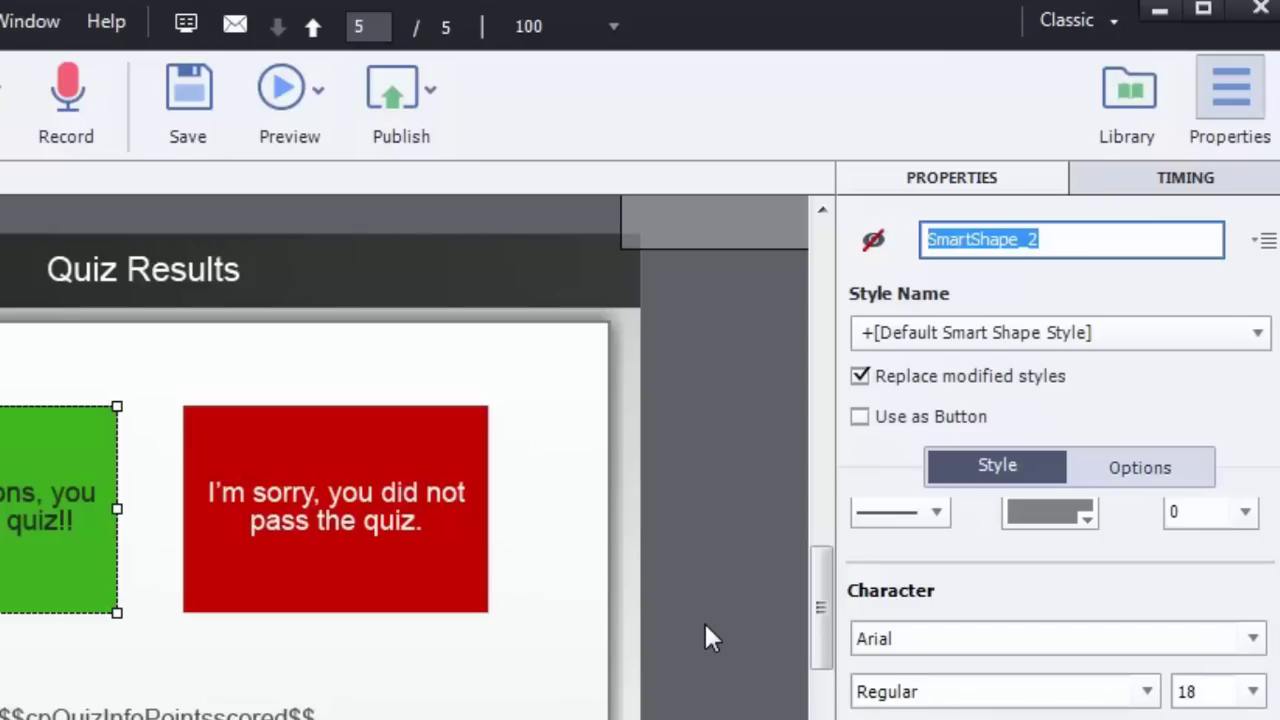
{"action": "type", "text": "res"}
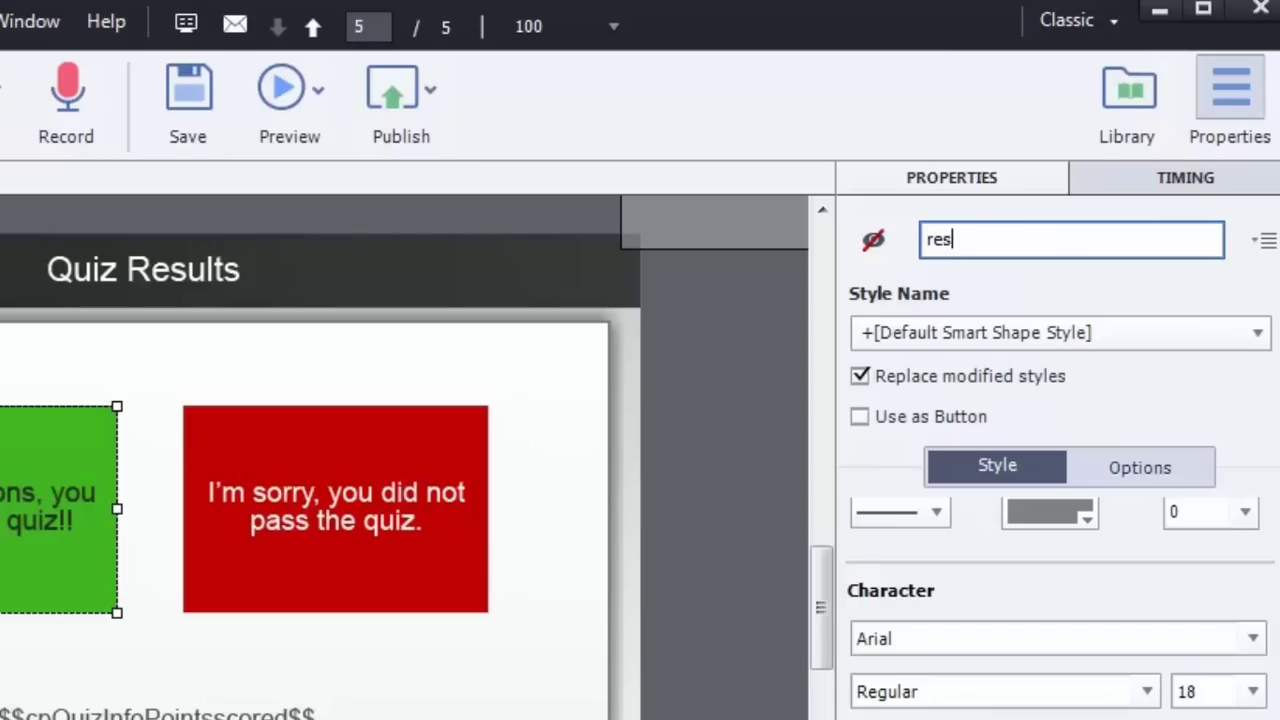
{"action": "type", "text": "ult_pass"}
{"action": "key", "text": "Return"}
Rename the red fail box to result_fail.
{"action": "left_click", "coordinate": [363, 551]}
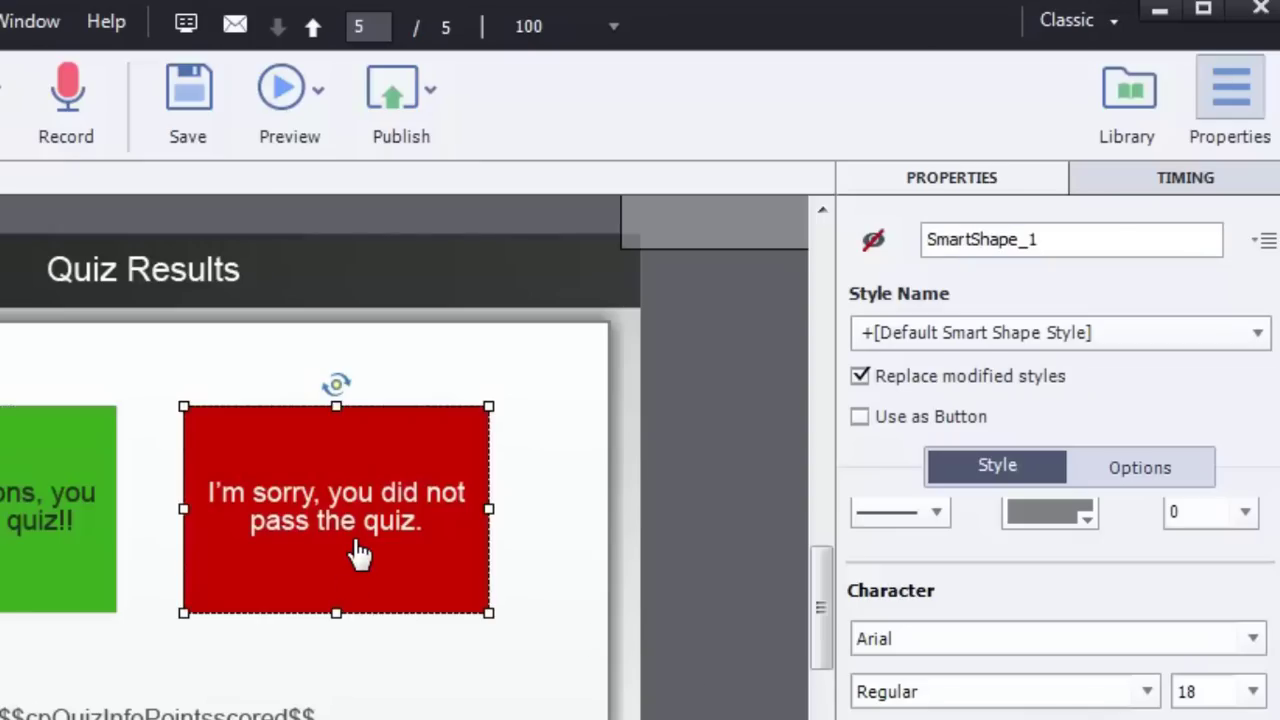
{"action": "left_click_drag", "start_coordinate": [1097, 234], "coordinate": [832, 220]}
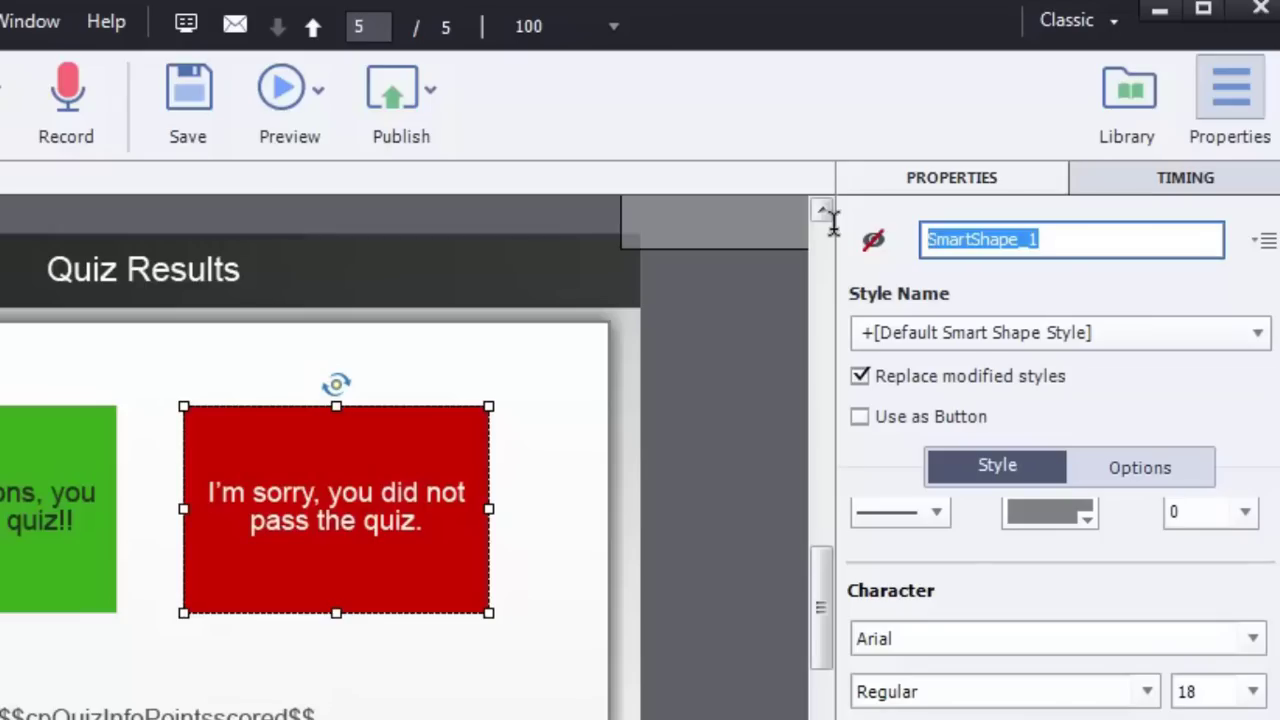
{"action": "type", "text": "result_"}
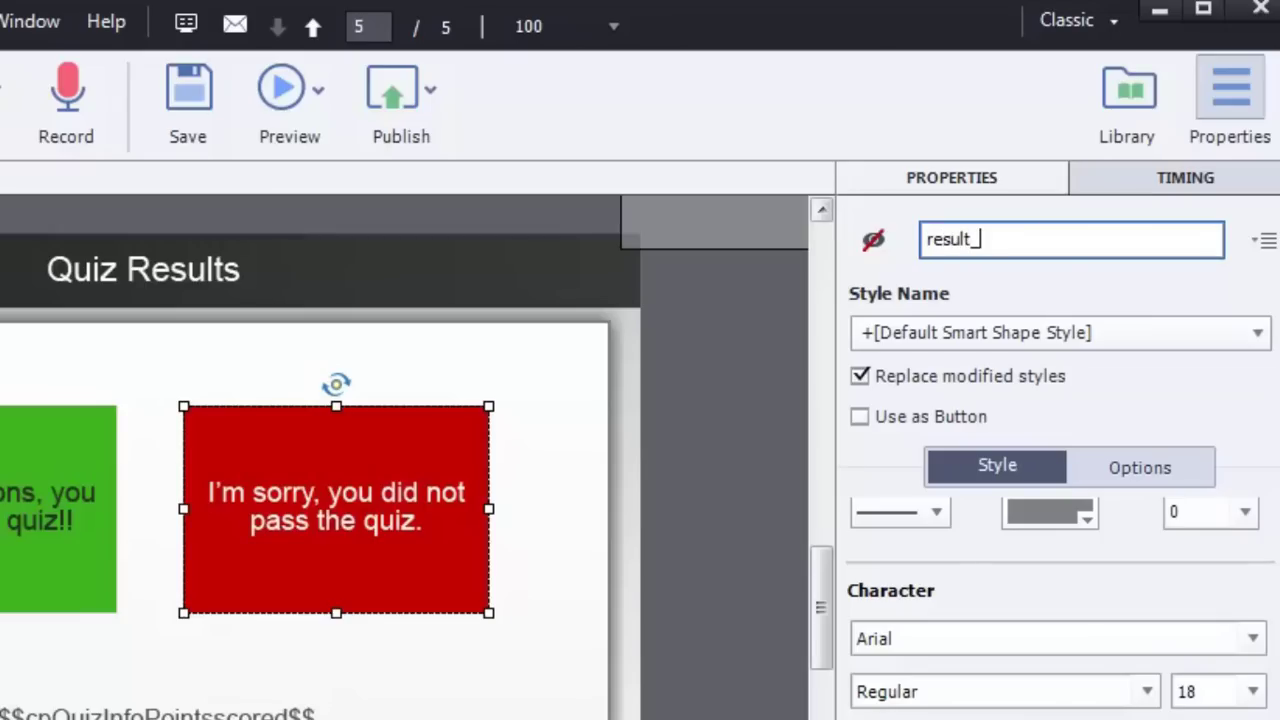
{"action": "type", "text": "fail"}
{"action": "key", "text": "Return"}
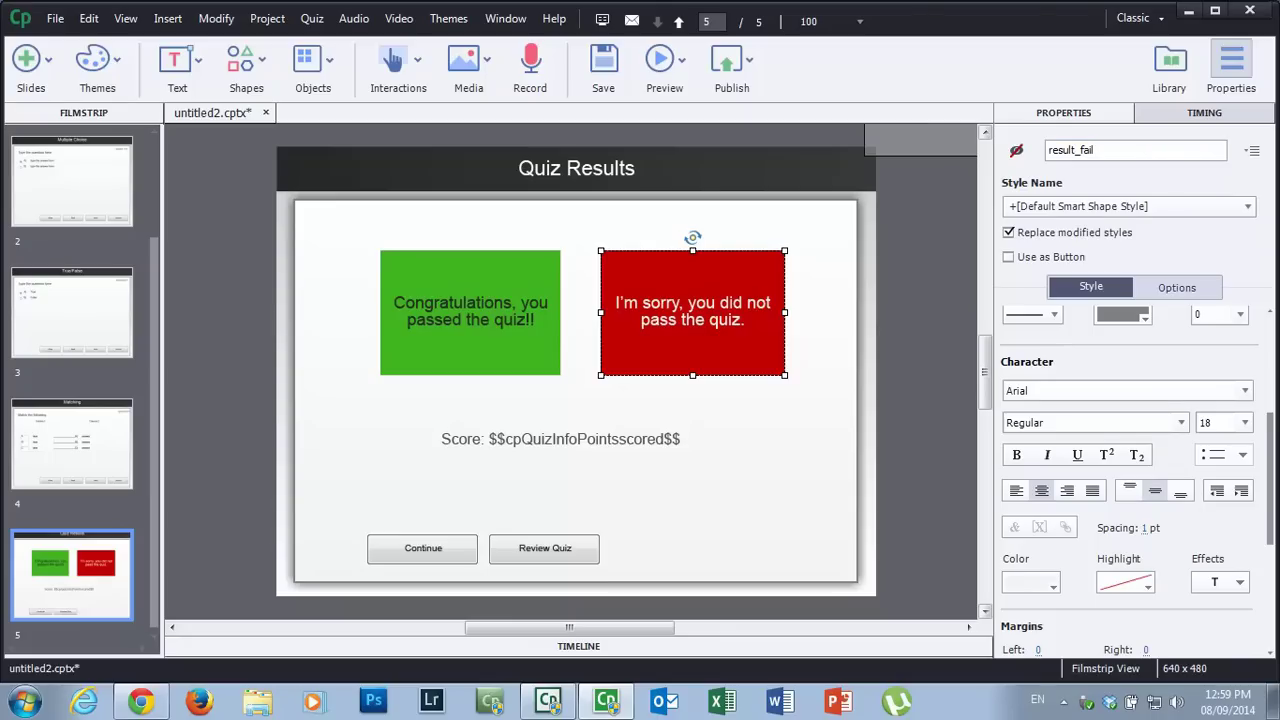
Change the Quiz Results slide's On Enter action from Continue to Execute Advanced Actions.
{"action": "left_click", "coordinate": [939, 346]}
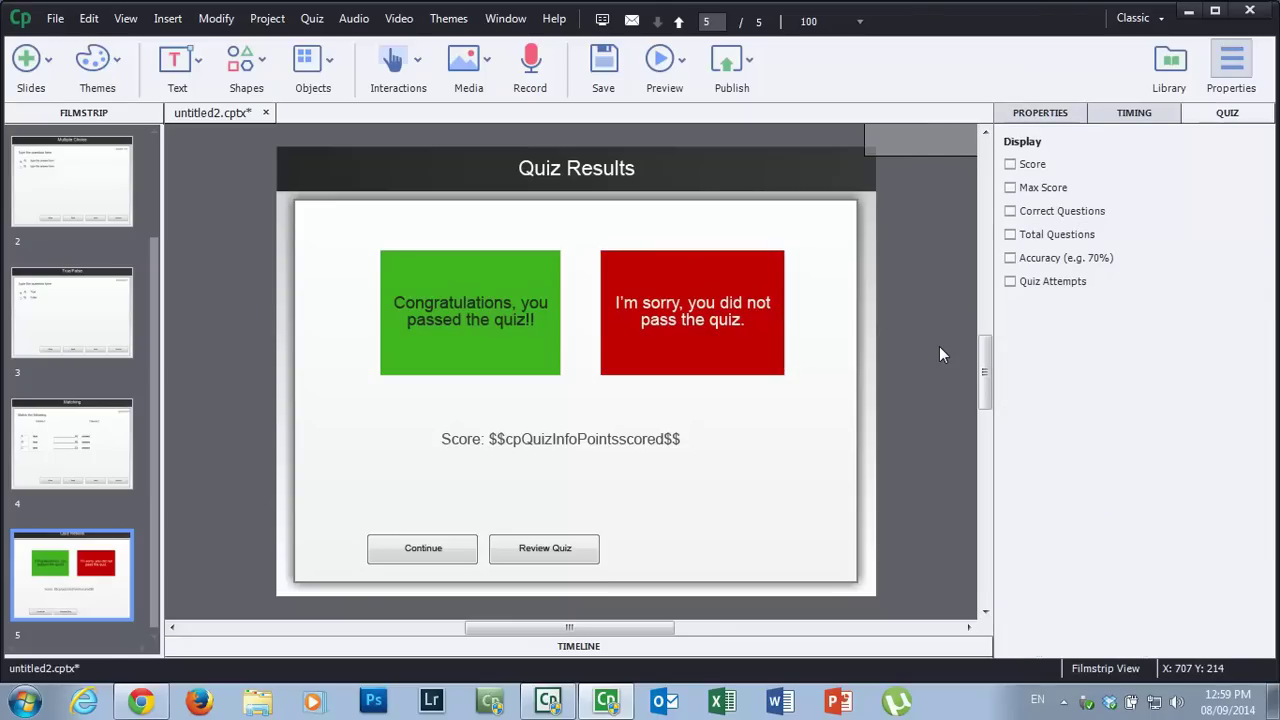
{"action": "left_click", "coordinate": [1040, 112]}
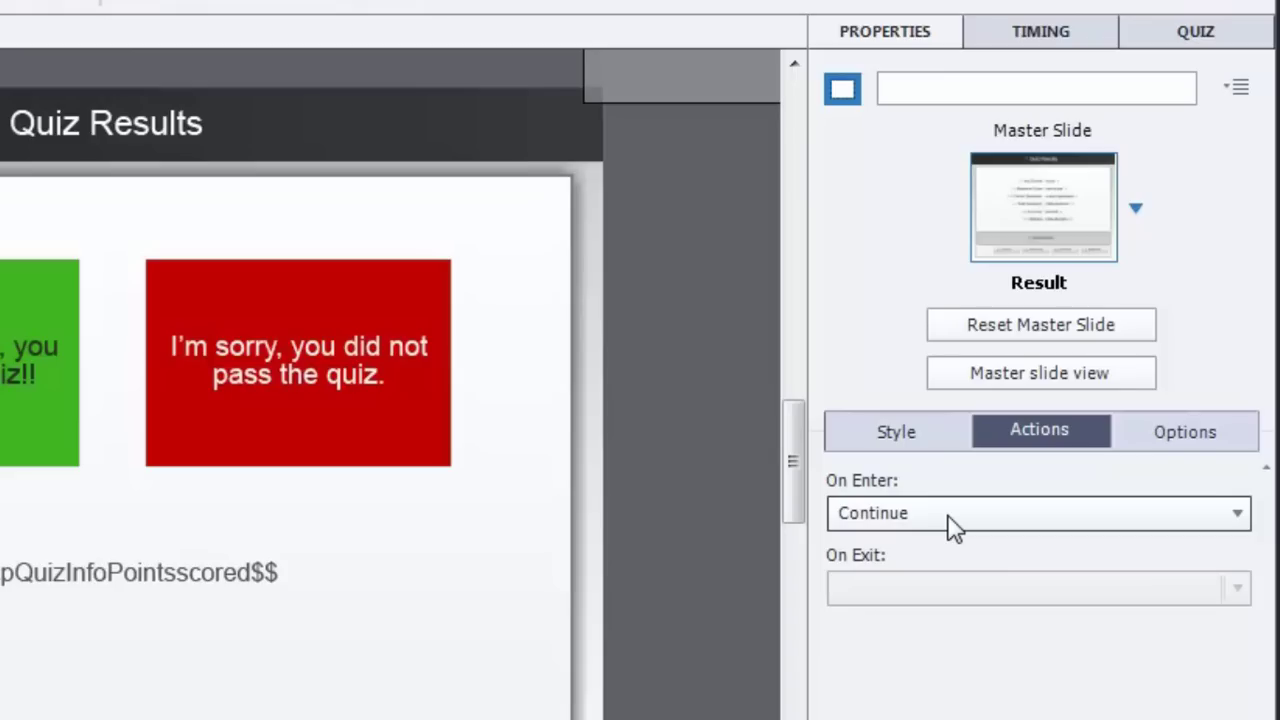
{"action": "left_click", "coordinate": [953, 527]}
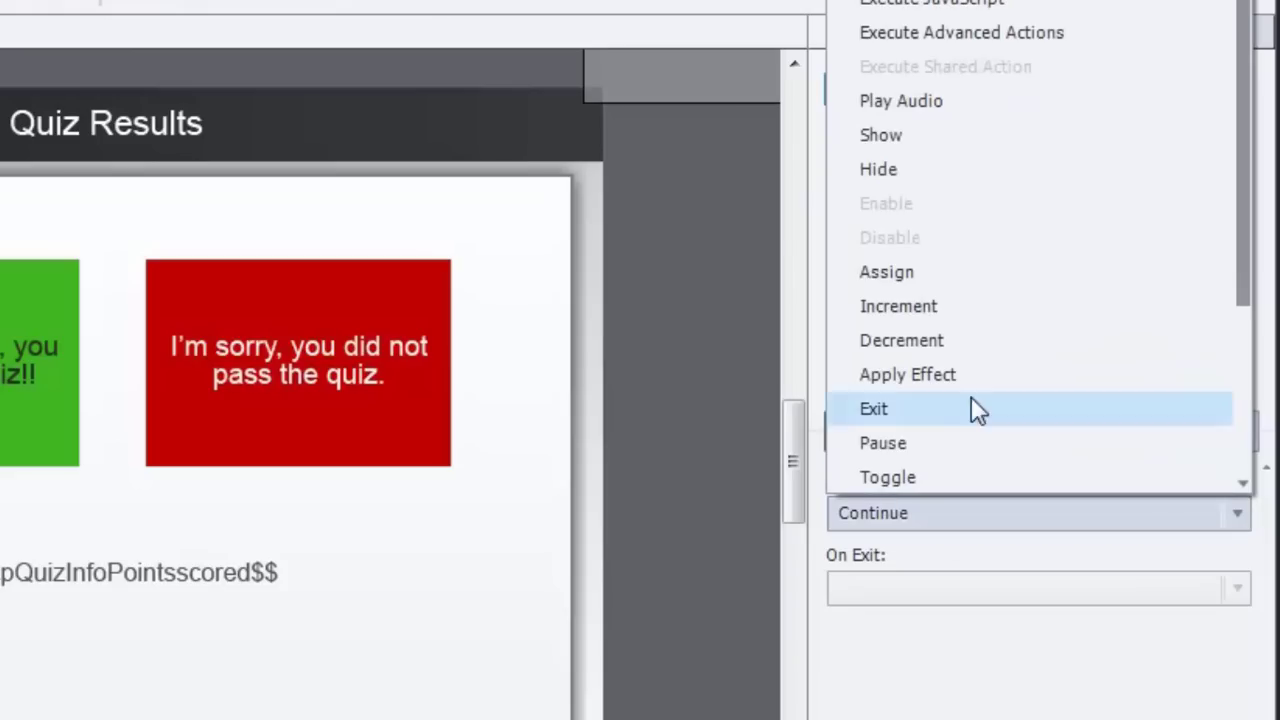
{"action": "left_click", "coordinate": [986, 36]}
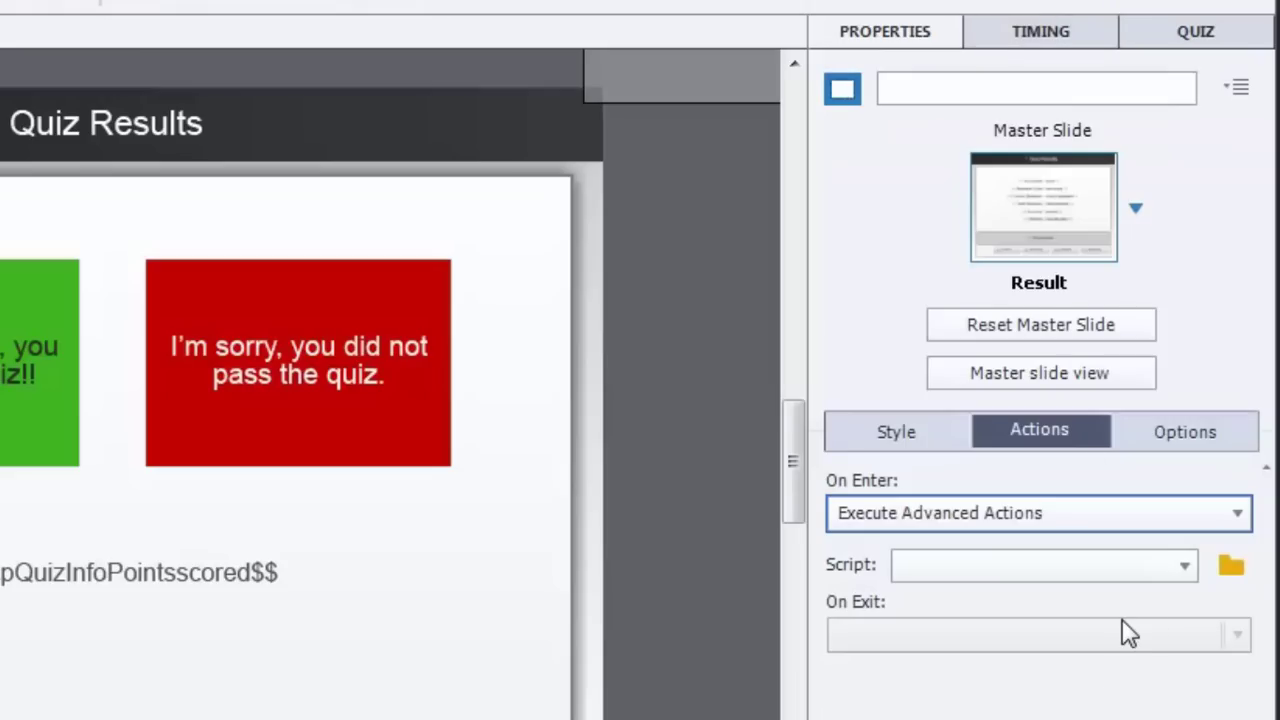
Create a new Conditional advanced action named results.
{"action": "left_click", "coordinate": [1238, 580]}
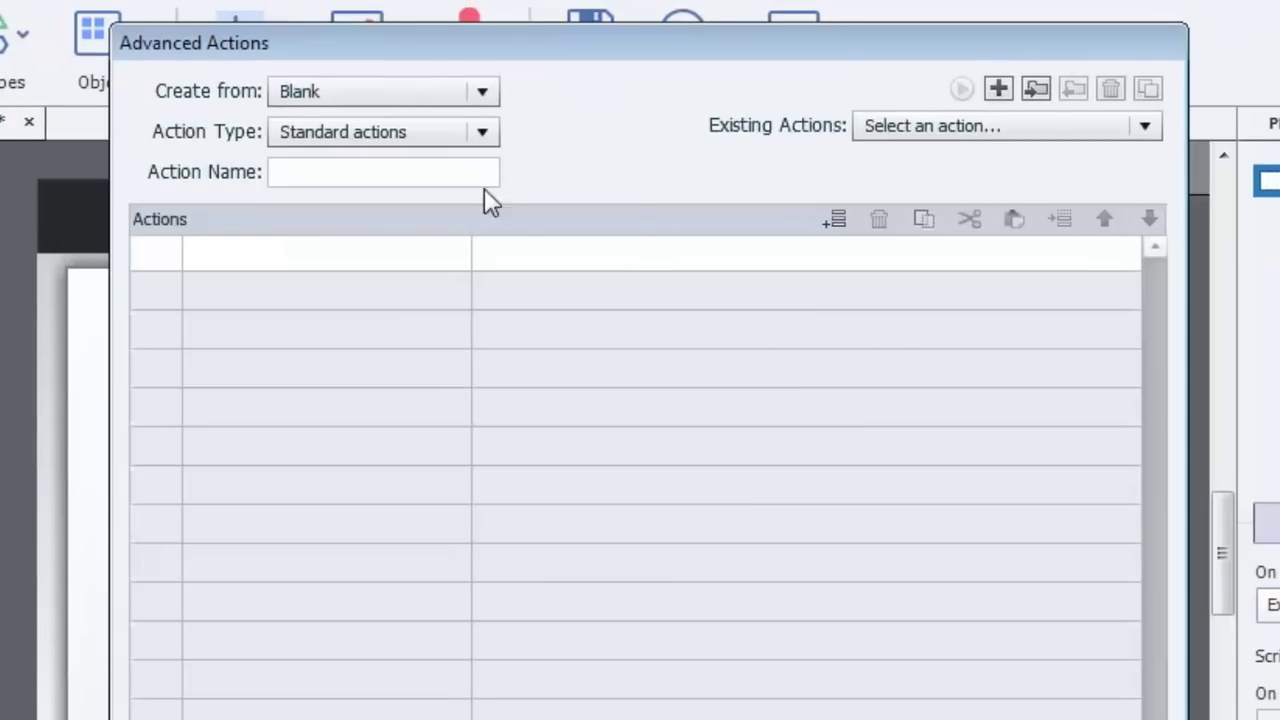
{"action": "left_click", "coordinate": [482, 133]}
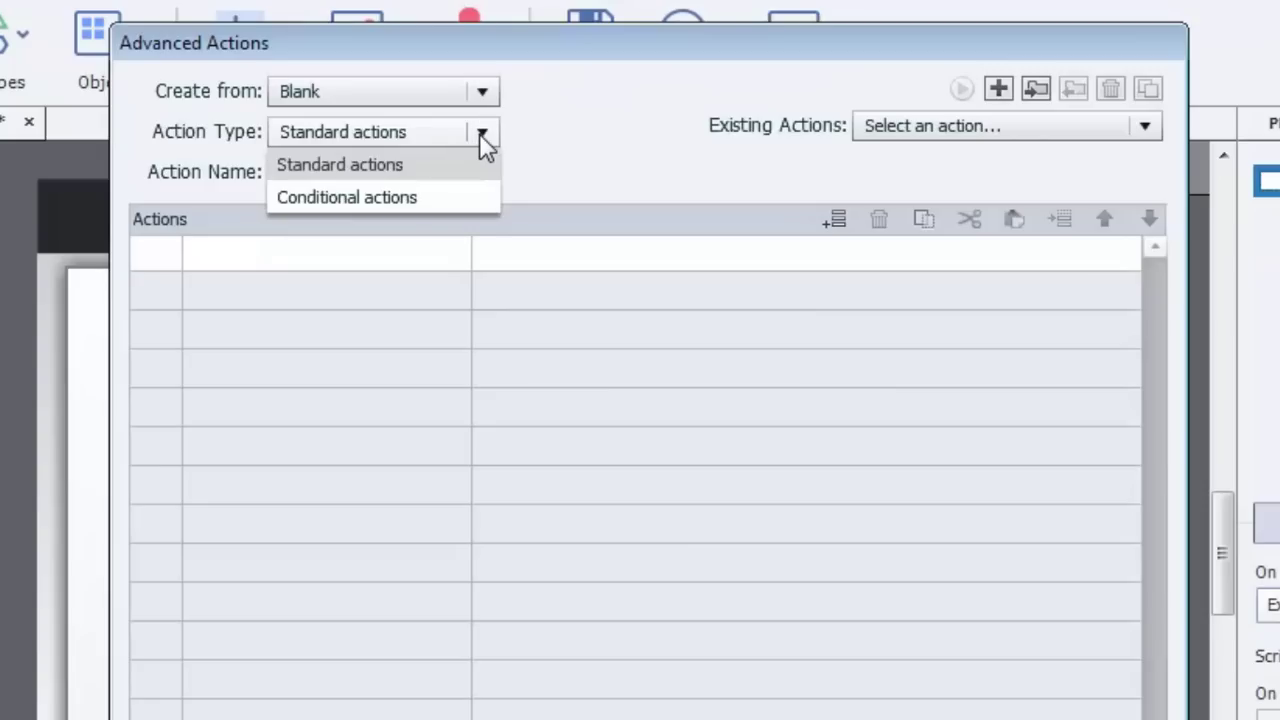
{"action": "left_click", "coordinate": [431, 198]}
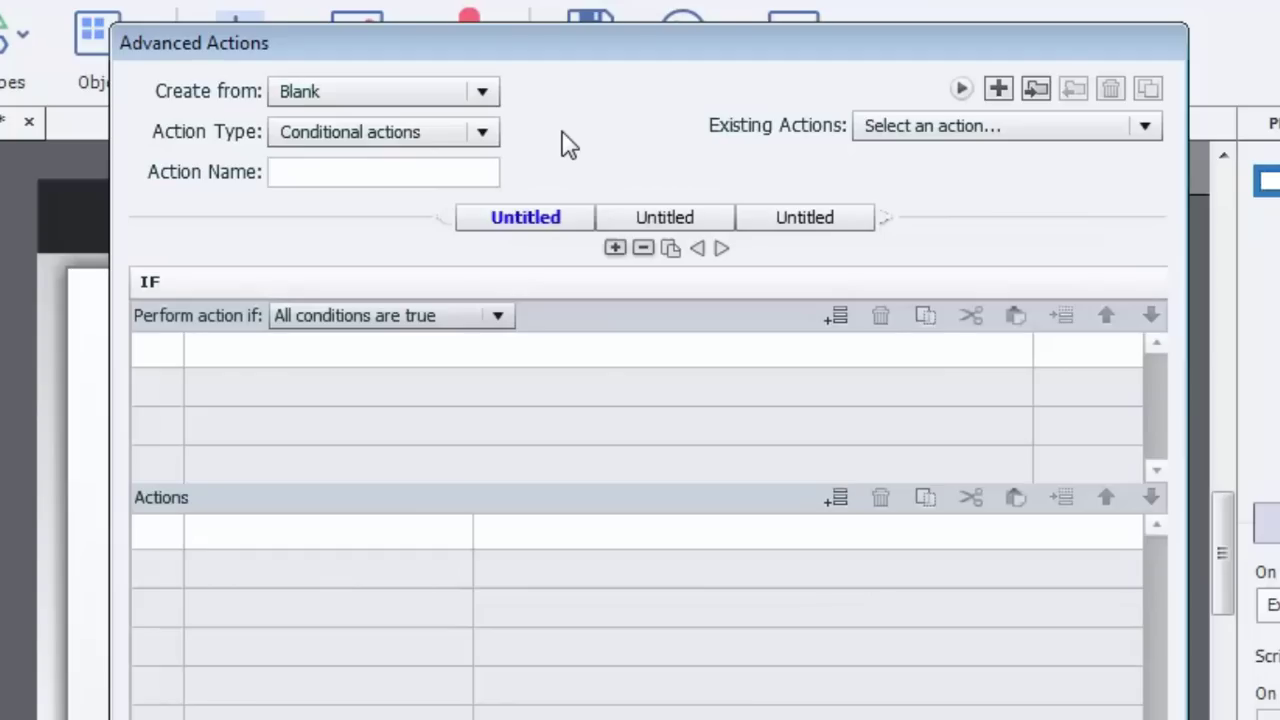
{"action": "left_click", "coordinate": [440, 170]}
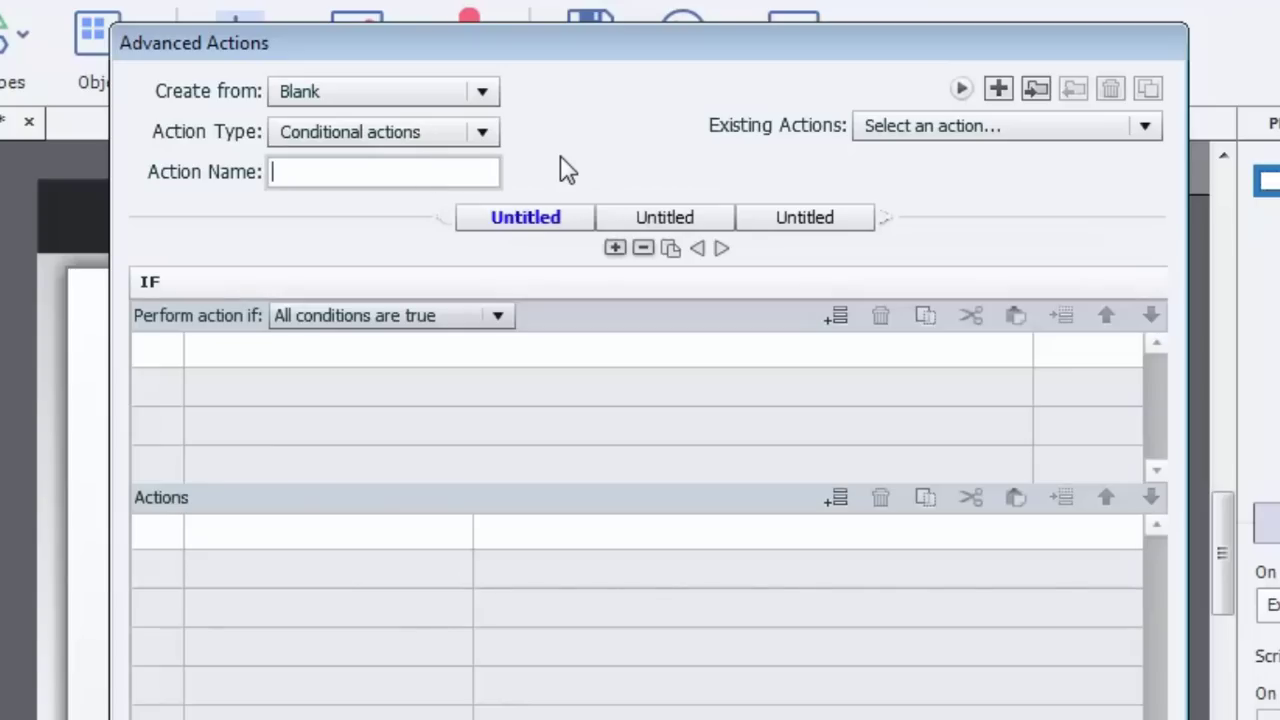
{"action": "type", "text": "results"}
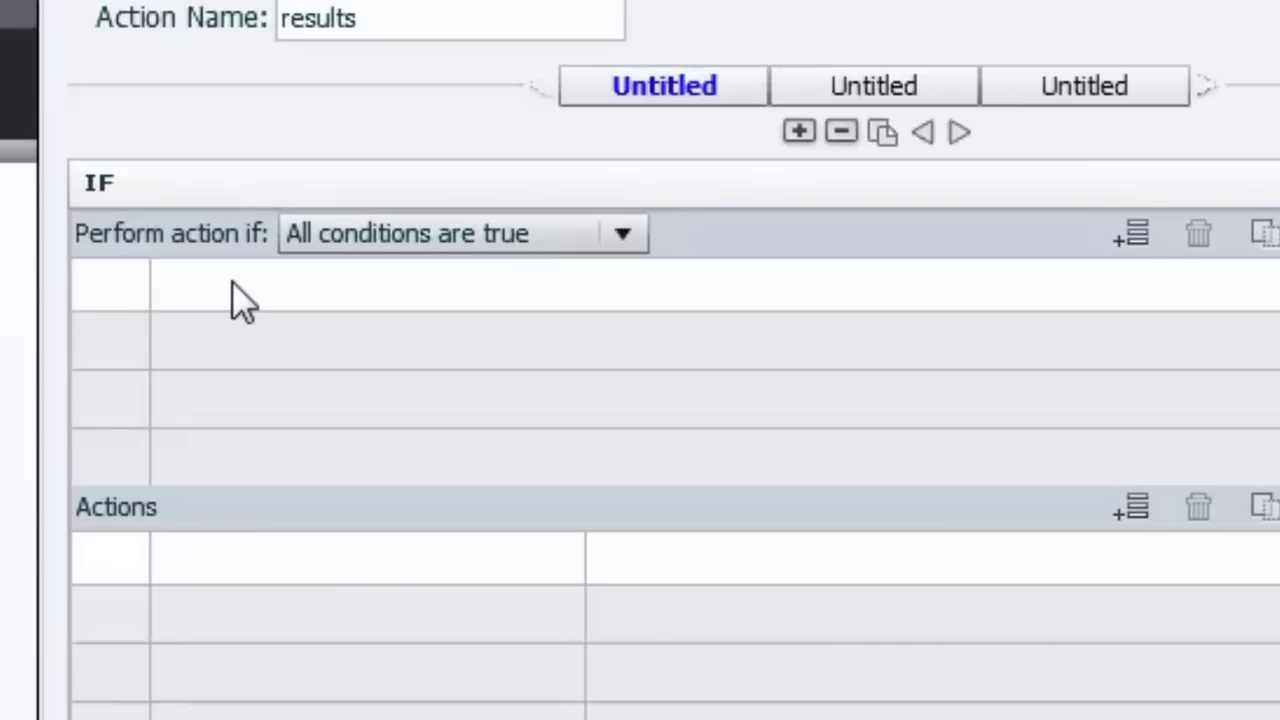
Add the IF condition: variable cpQuizInfoPassFail is equal to literal 1.
{"action": "double_click", "coordinate": [232, 282]}
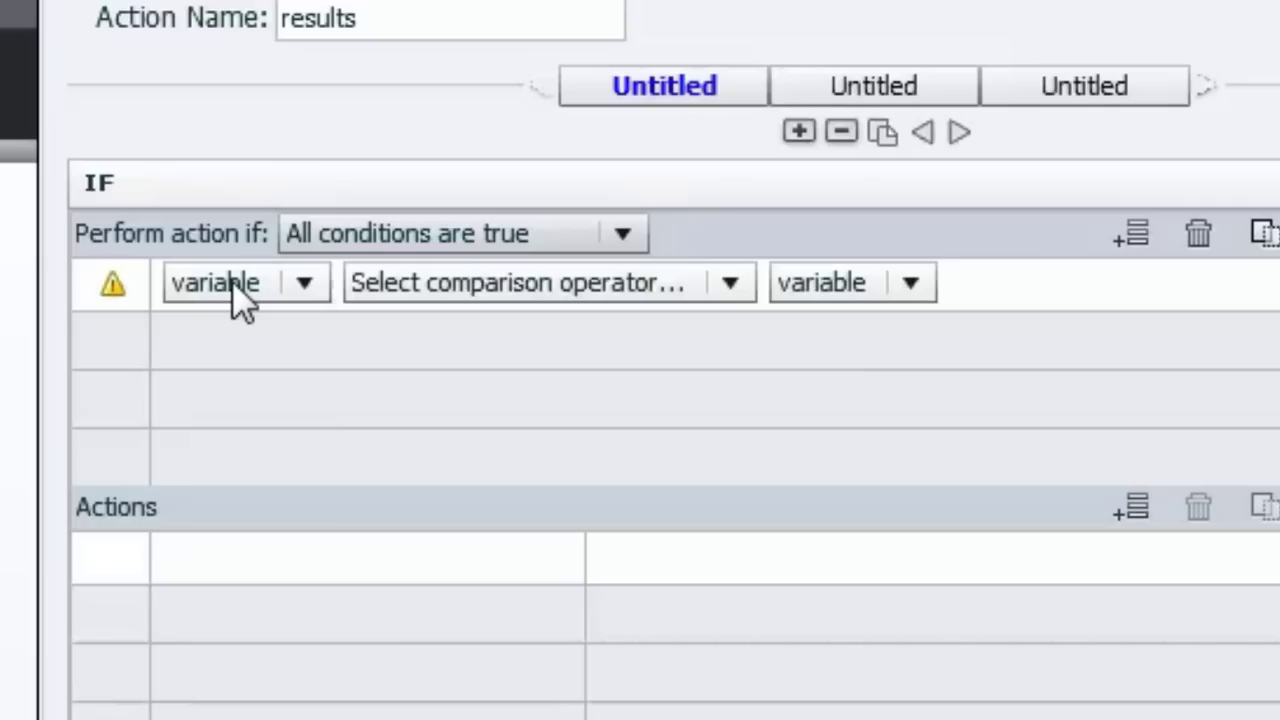
{"action": "left_click", "coordinate": [306, 281]}
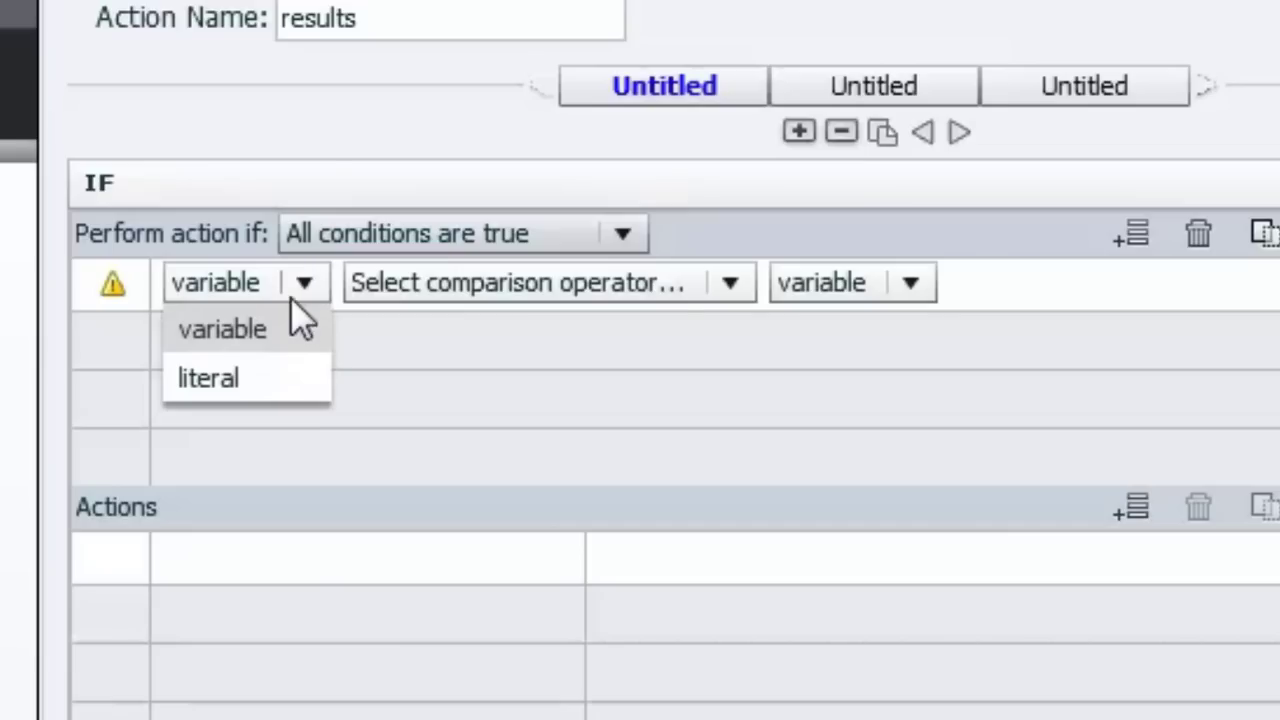
{"action": "left_click", "coordinate": [265, 328]}
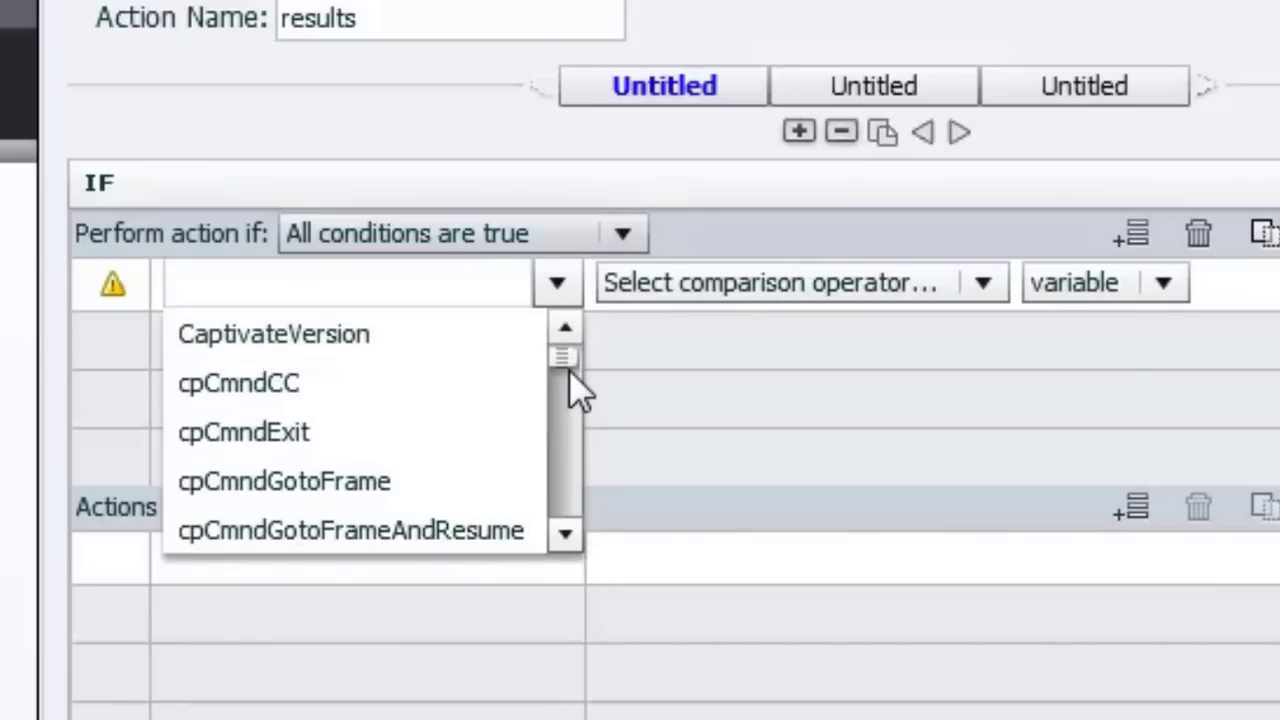
{"action": "scroll", "coordinate": [553, 364], "scroll_direction": "down", "scroll_amount": 2}
{"action": "left_click_drag", "start_coordinate": [549, 364], "coordinate": [524, 465]}
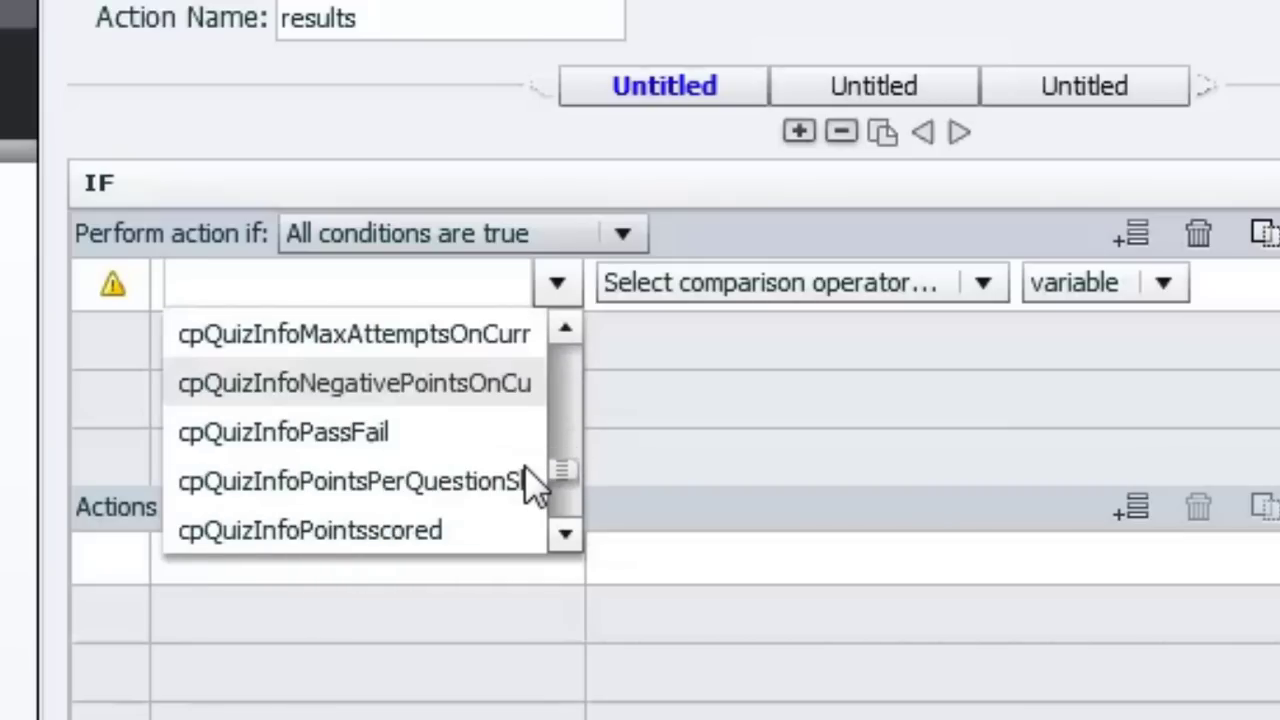
{"action": "left_click", "coordinate": [335, 428]}
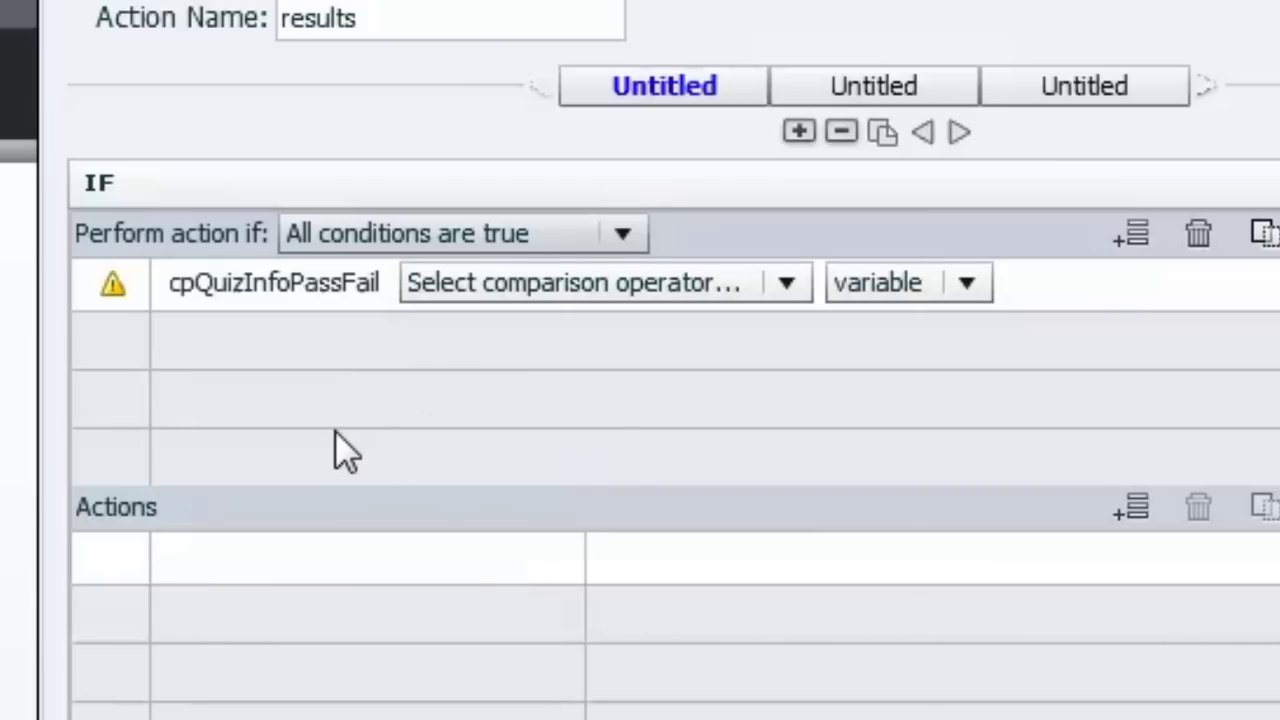
{"action": "left_click", "coordinate": [722, 288]}
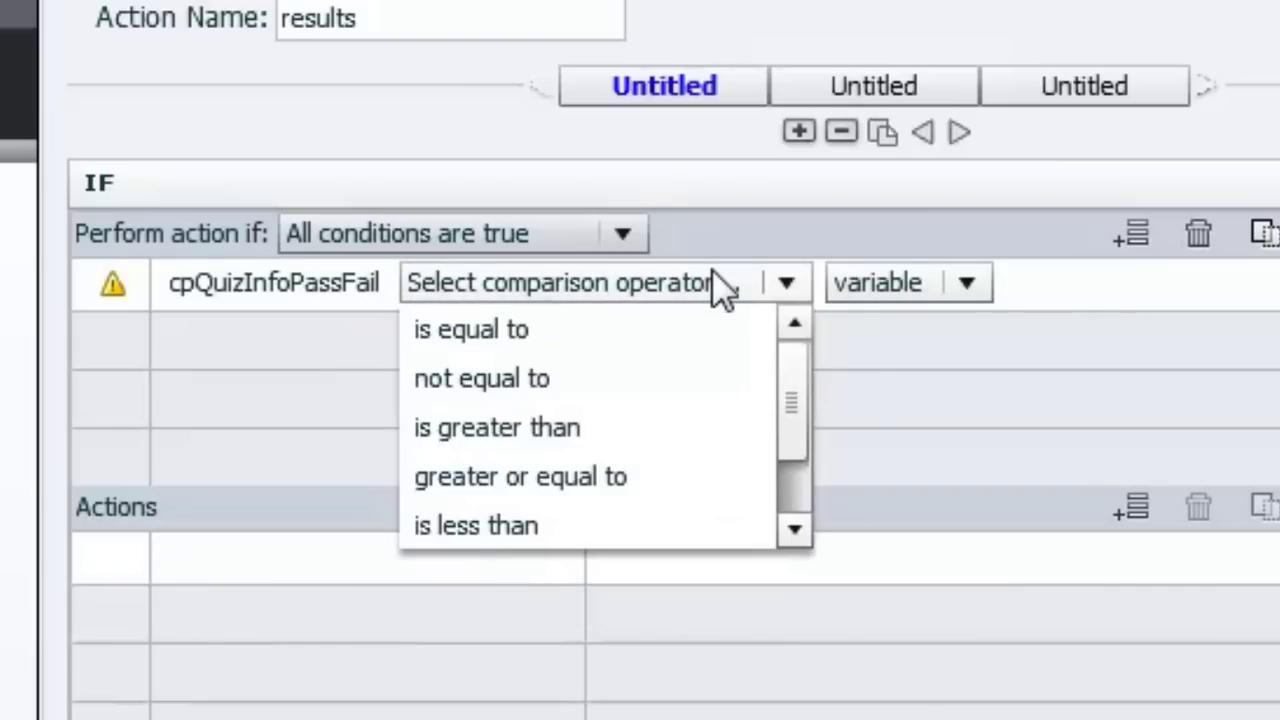
{"action": "left_click", "coordinate": [512, 336]}
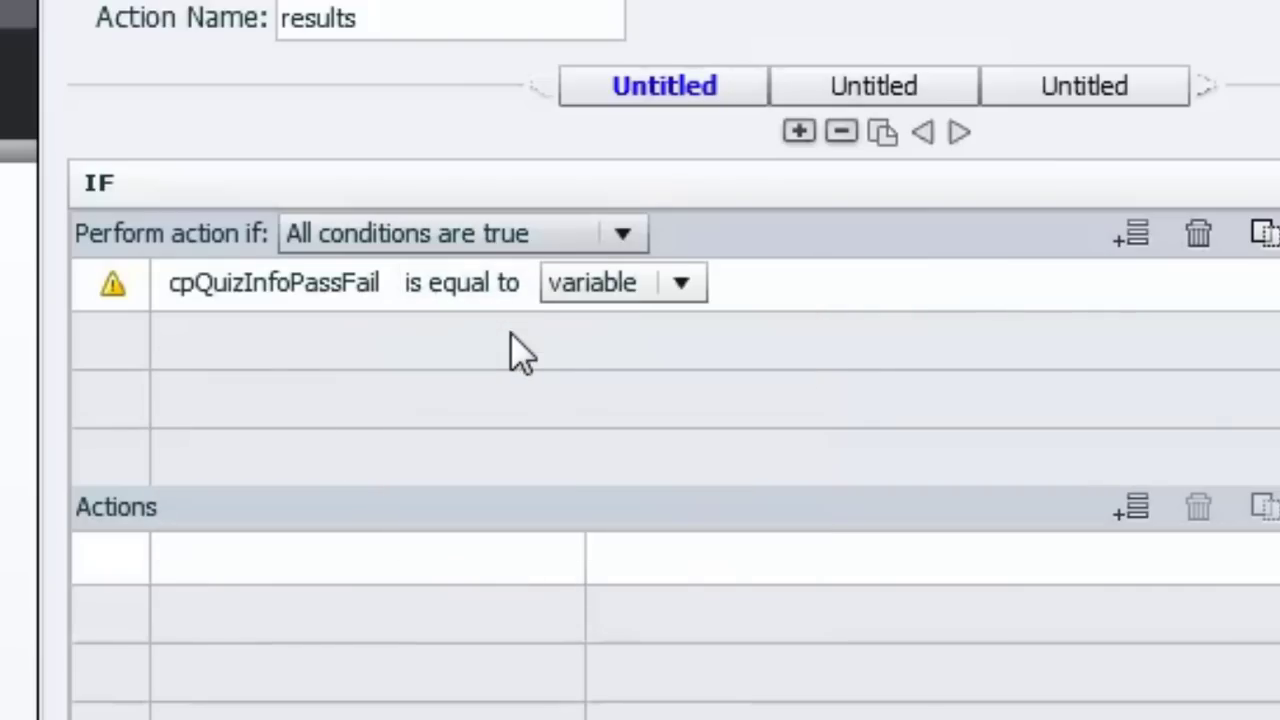
{"action": "left_click", "coordinate": [651, 292]}
{"action": "left_click", "coordinate": [637, 379]}
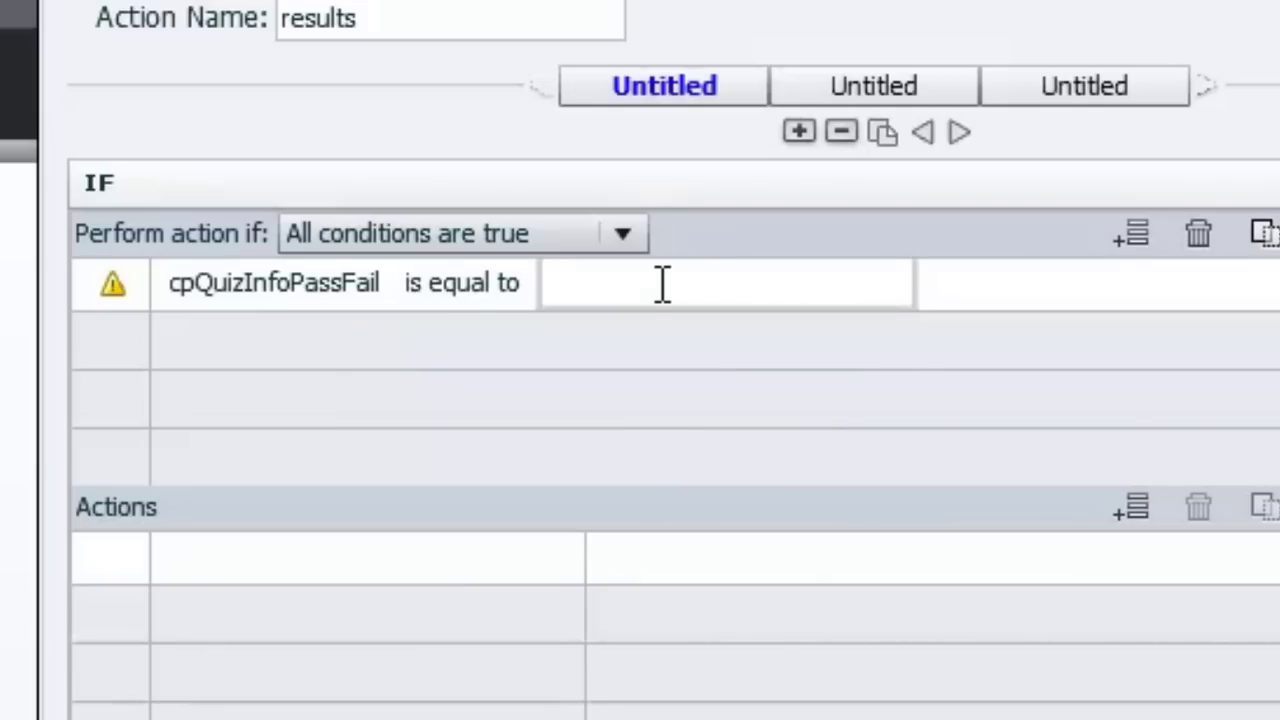
{"action": "type", "text": "1"}
{"action": "key", "text": "Return"}
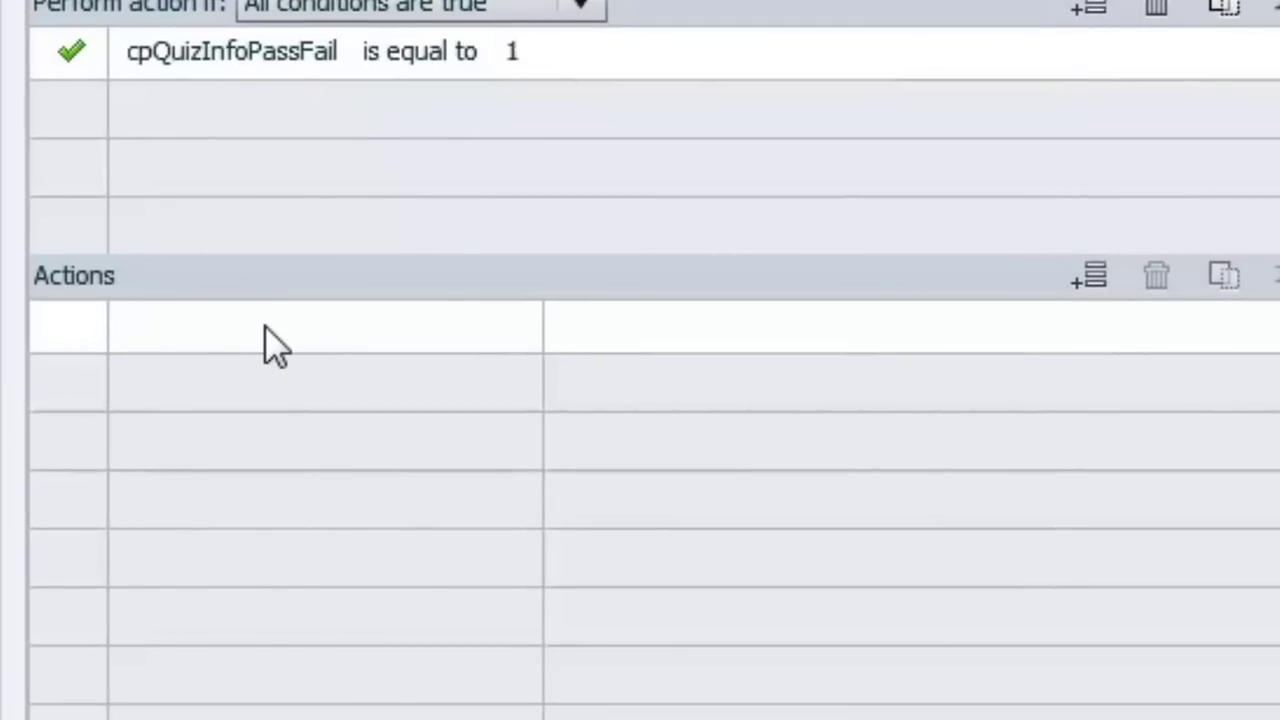
Add a Show result_pass action to the IF branch.
{"action": "left_click", "coordinate": [265, 326]}
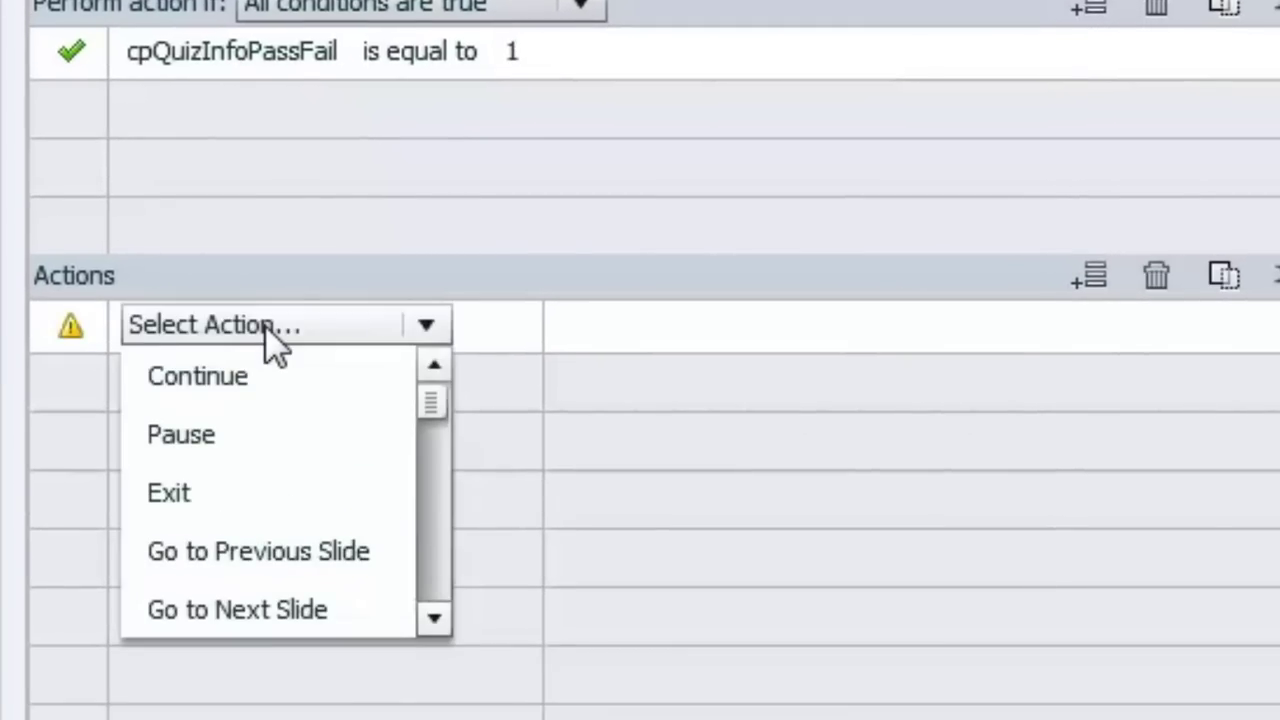
{"action": "left_click", "coordinate": [434, 618]}
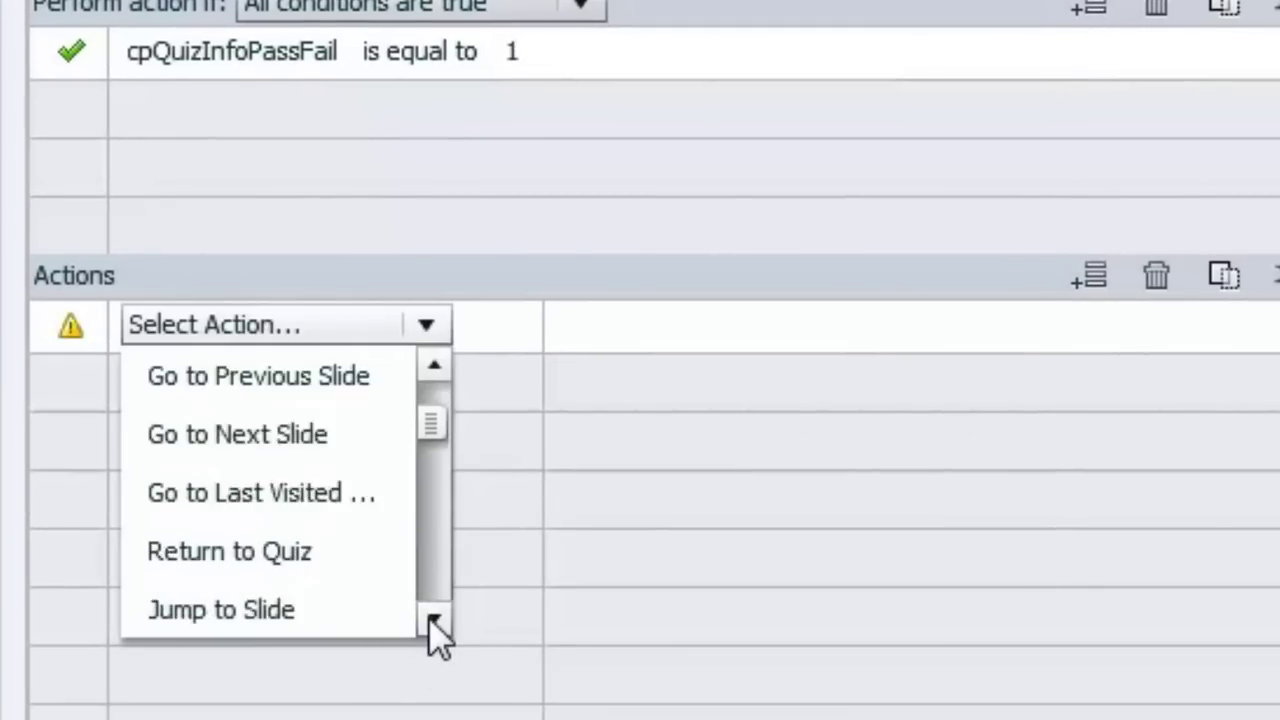
{"action": "left_click", "coordinate": [432, 622]}
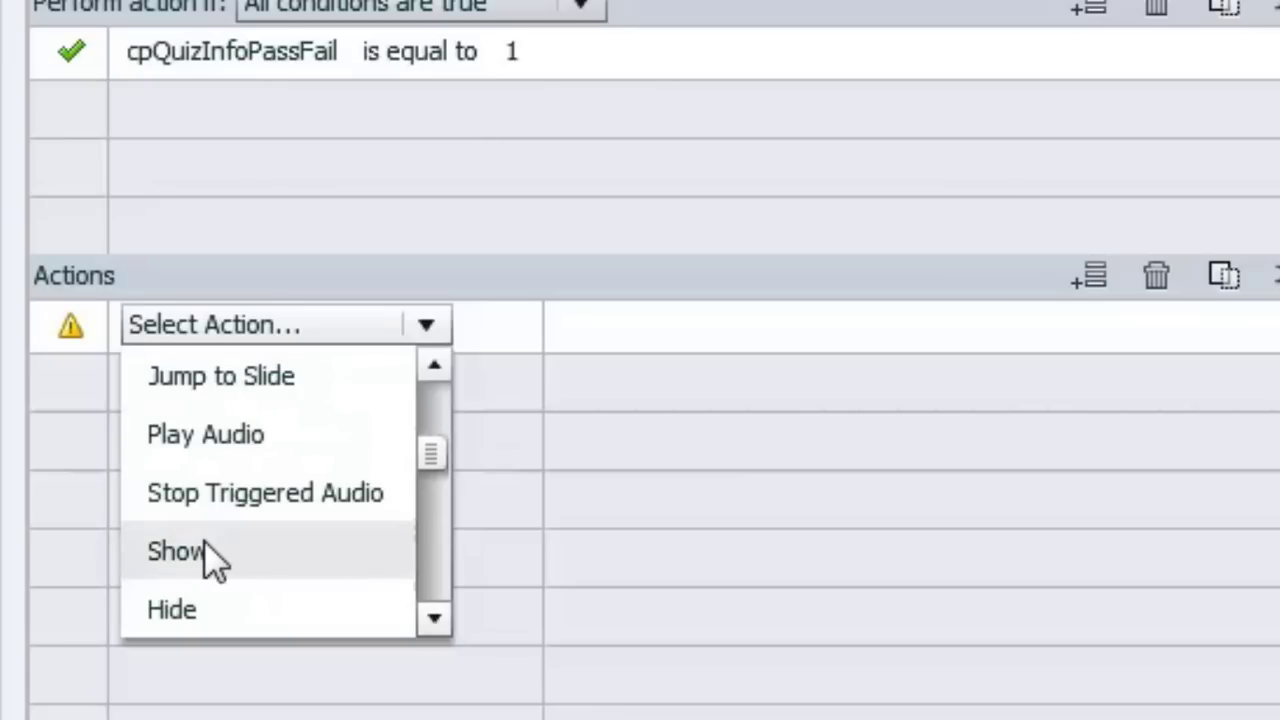
{"action": "left_click", "coordinate": [204, 550]}
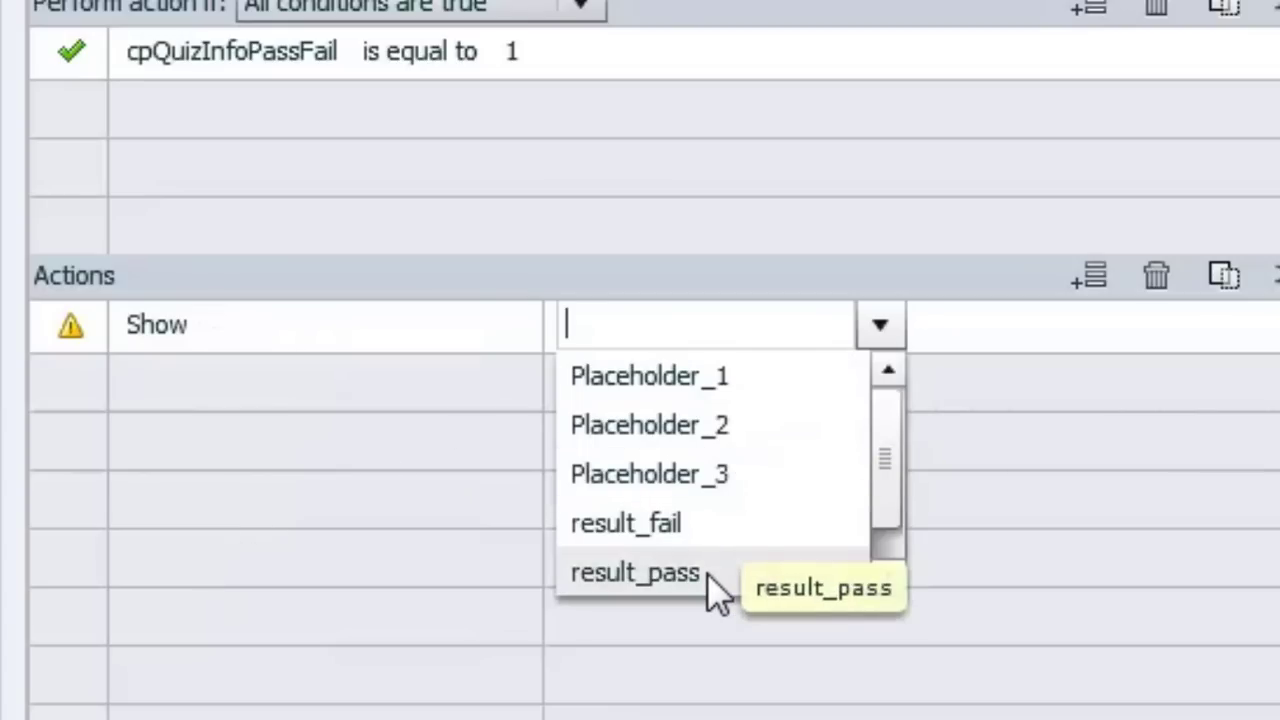
{"action": "left_click", "coordinate": [650, 572]}
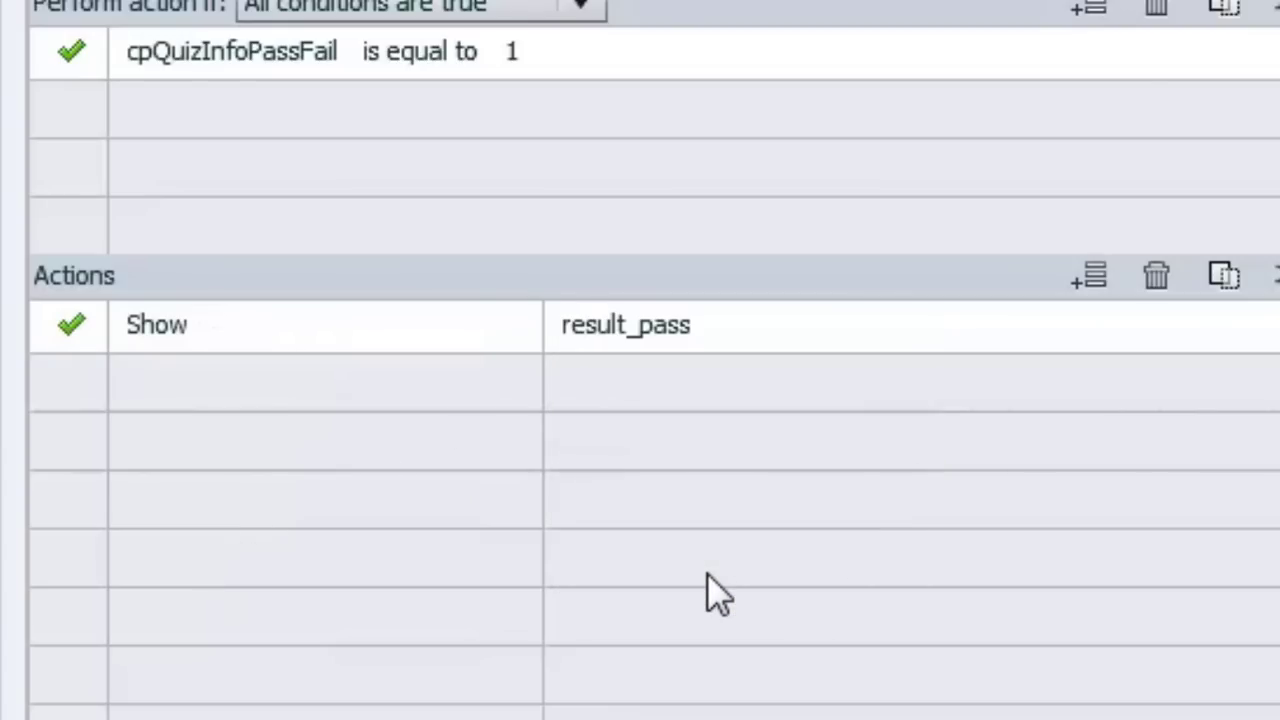
Add a second IF action that hides result_fail.
{"action": "left_click", "coordinate": [190, 377]}
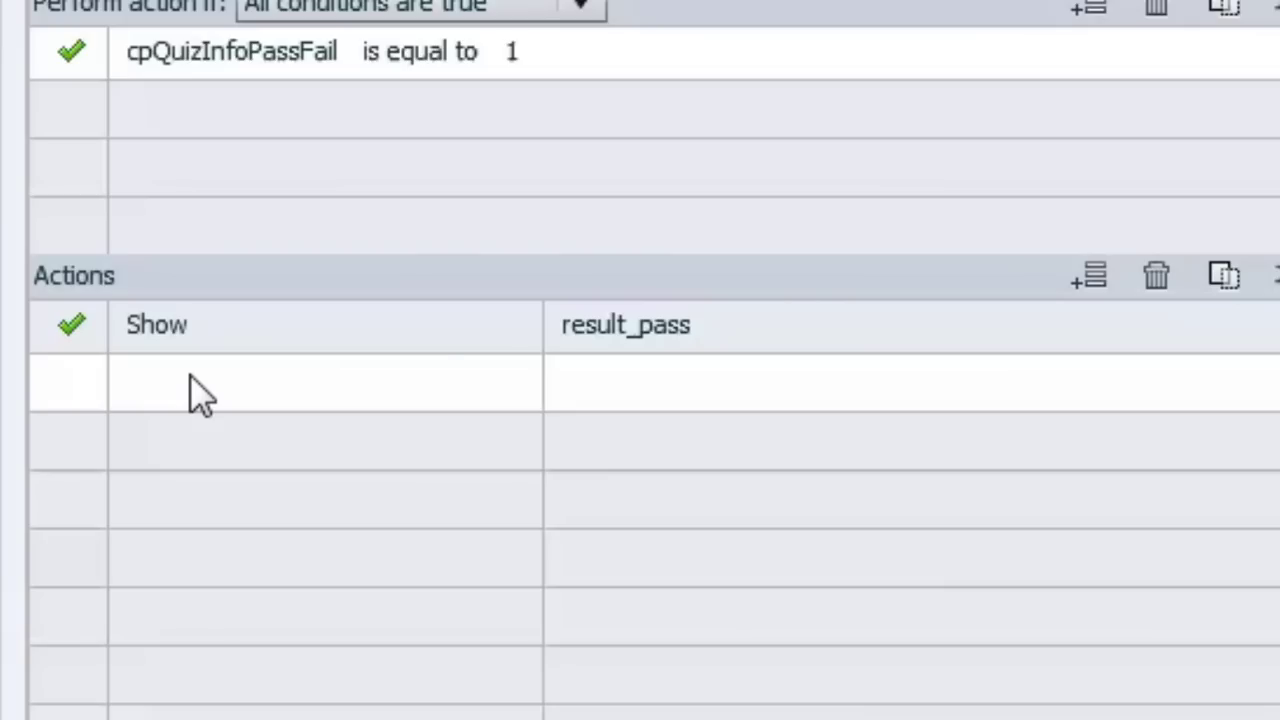
{"action": "double_click", "coordinate": [190, 377]}
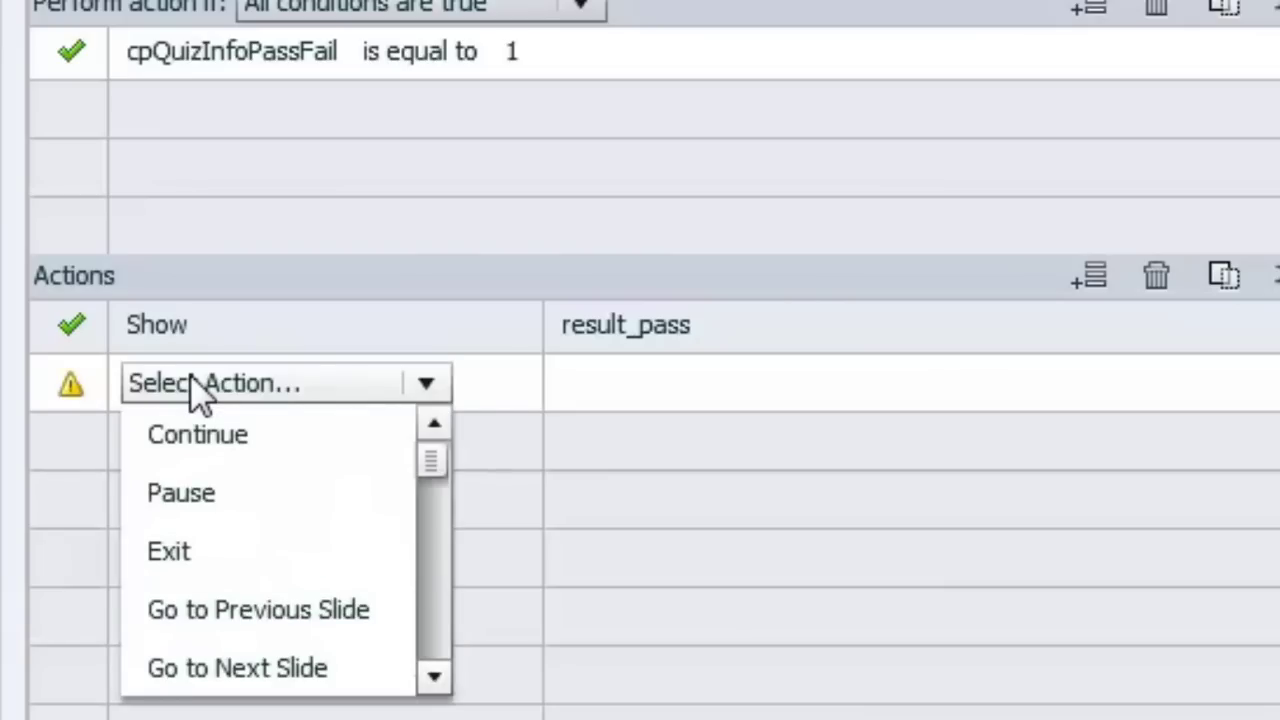
{"action": "left_click", "coordinate": [434, 676]}
{"action": "left_click", "coordinate": [434, 676]}
{"action": "left_click", "coordinate": [434, 676]}
{"action": "left_click", "coordinate": [434, 676]}
{"action": "left_click", "coordinate": [434, 676]}
{"action": "left_click", "coordinate": [434, 676]}
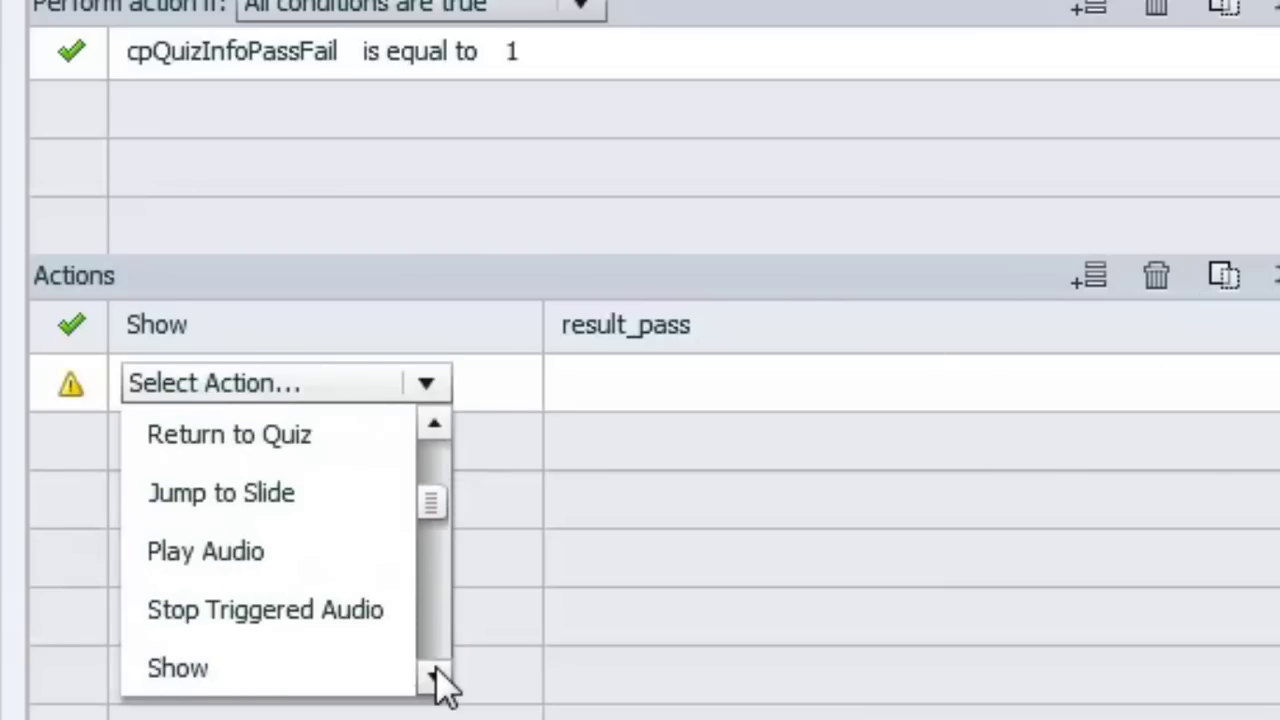
{"action": "left_click", "coordinate": [434, 676]}
{"action": "left_click", "coordinate": [316, 666]}
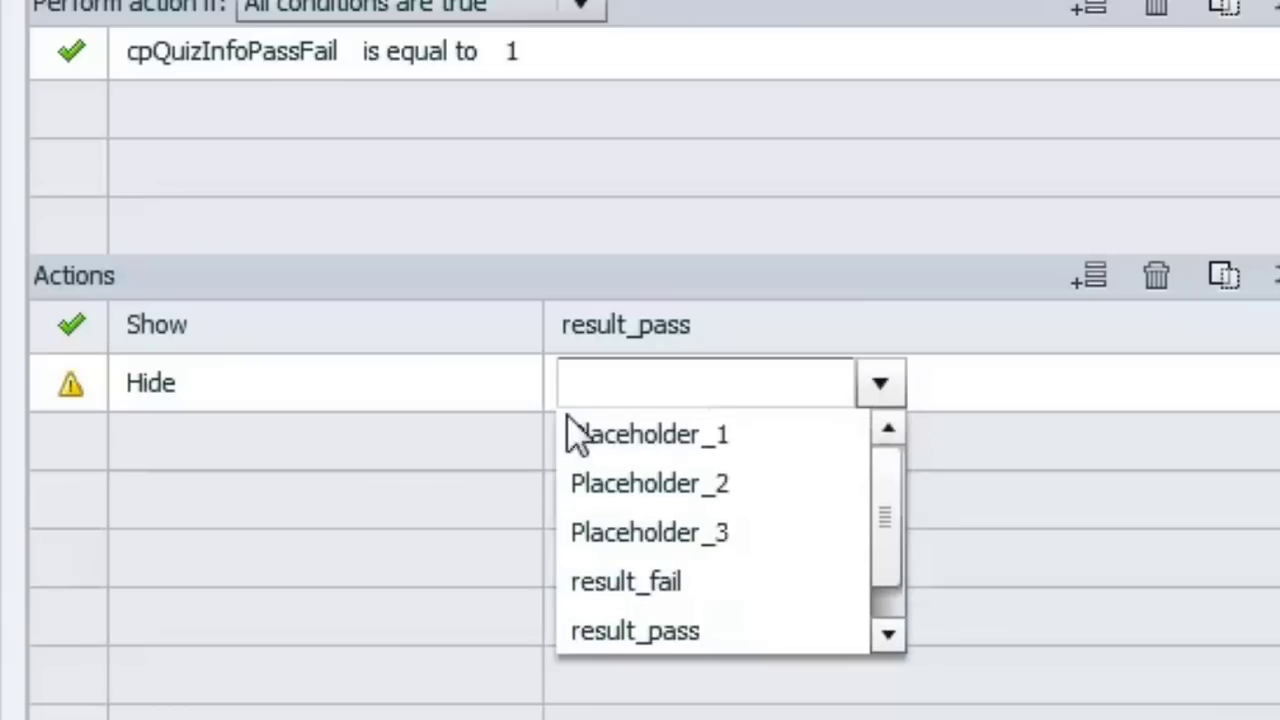
{"action": "left_click", "coordinate": [672, 590]}
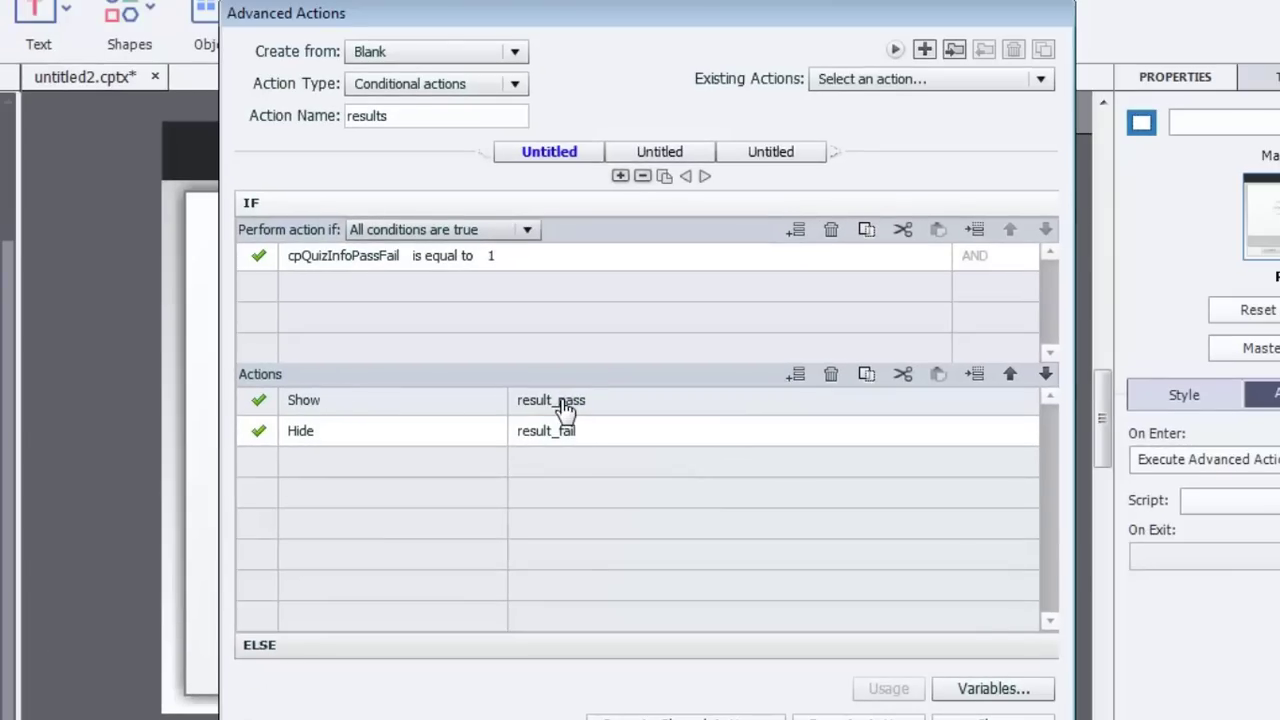
In the ELSE branch, add an action that shows result_fail.
{"action": "left_click", "coordinate": [259, 646]}
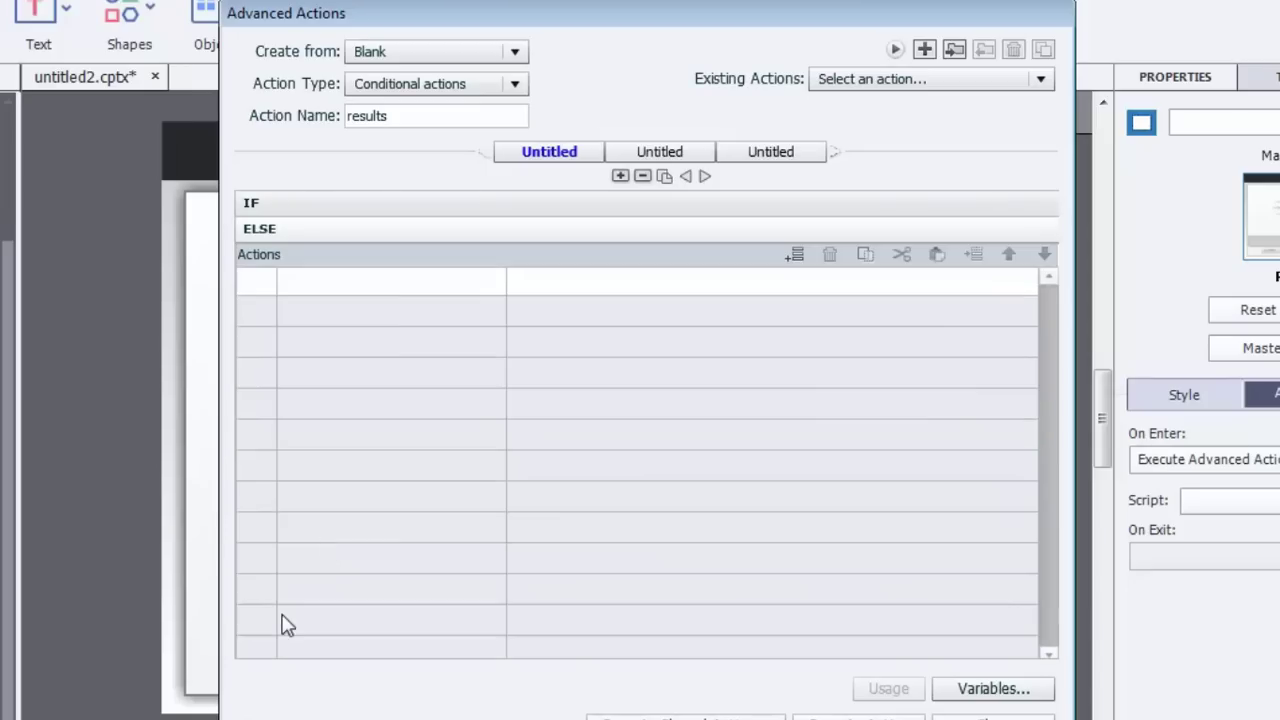
{"action": "left_click", "coordinate": [390, 290]}
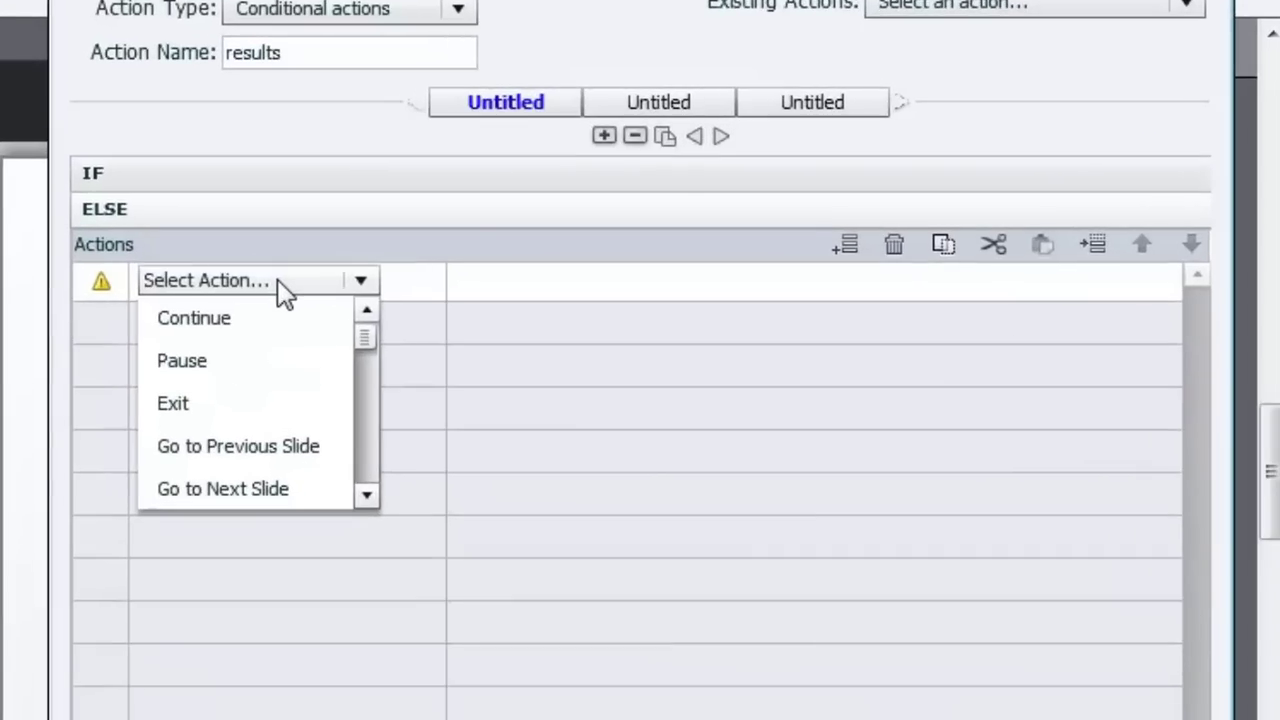
{"action": "left_click", "coordinate": [367, 496]}
{"action": "left_click", "coordinate": [367, 496]}
{"action": "left_click", "coordinate": [367, 496]}
{"action": "left_click", "coordinate": [367, 496]}
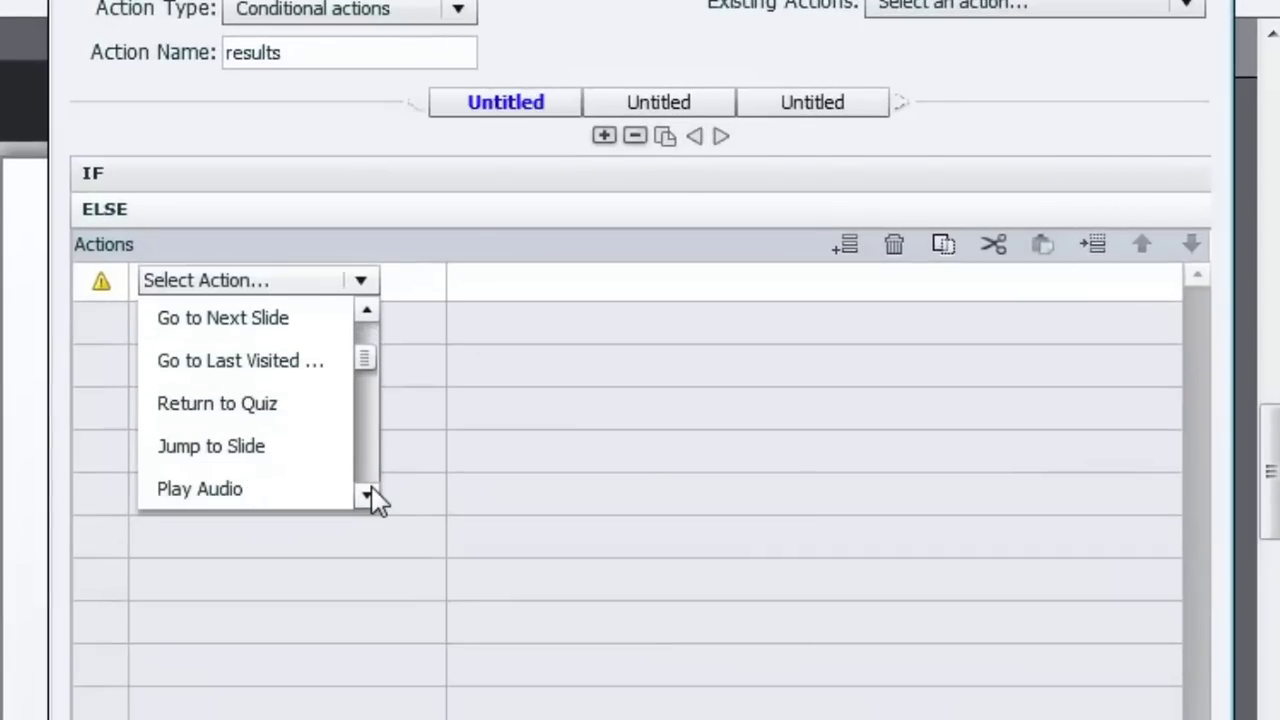
{"action": "left_click", "coordinate": [367, 496]}
{"action": "left_click", "coordinate": [367, 496]}
{"action": "left_click", "coordinate": [367, 496]}
{"action": "left_click", "coordinate": [266, 452]}
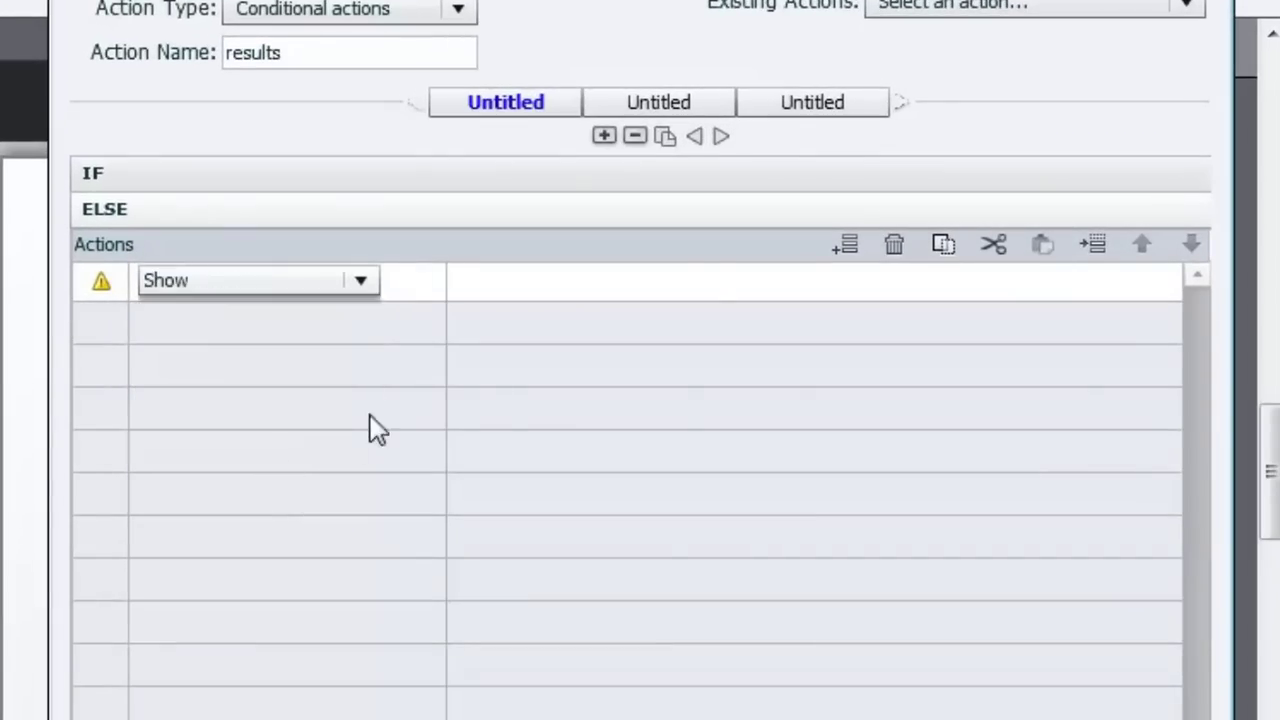
{"action": "left_click", "coordinate": [571, 278]}
{"action": "left_click", "coordinate": [553, 430]}
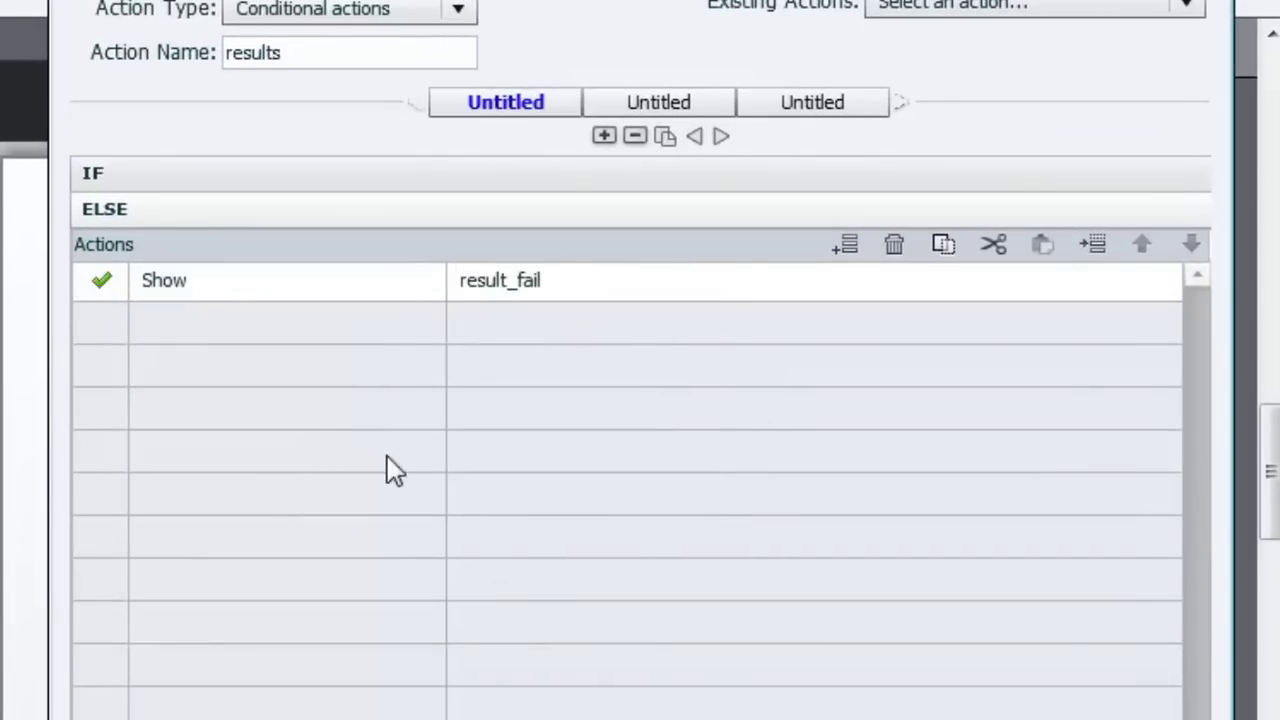
Add a second ELSE action hiding result_pass, then review the IF branch.
{"action": "left_click", "coordinate": [210, 328]}
{"action": "left_click", "coordinate": [210, 330]}
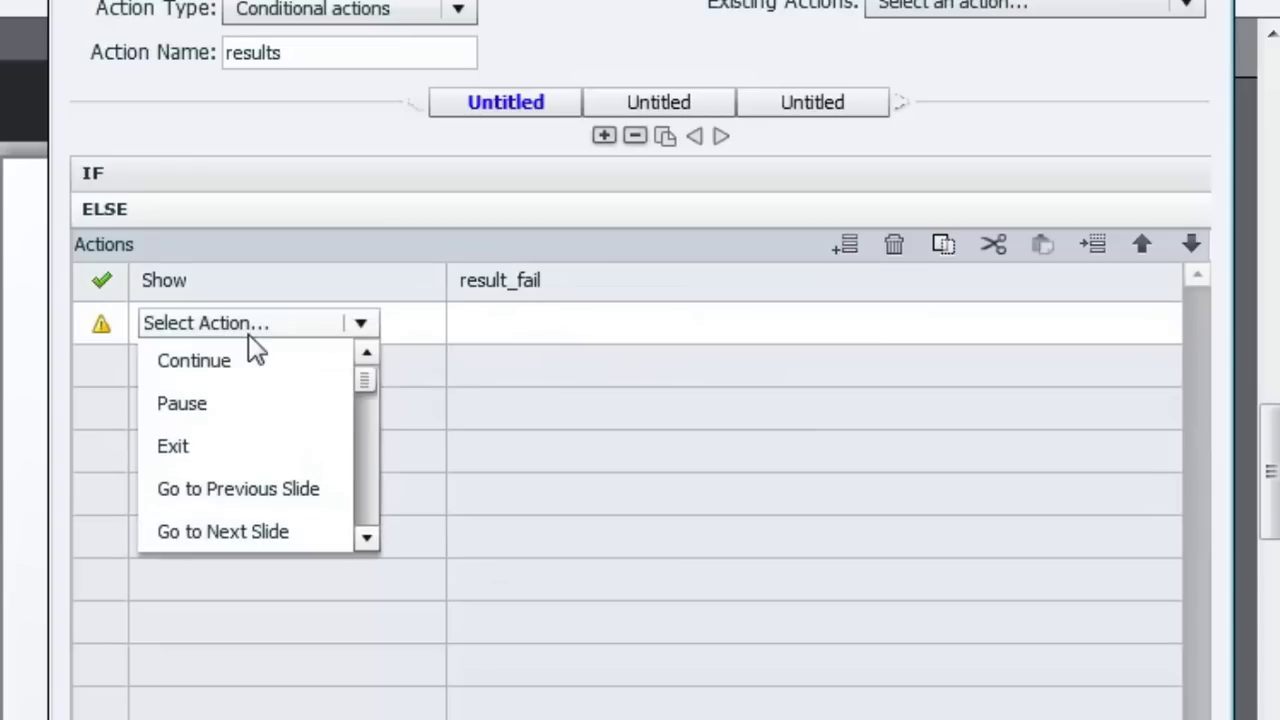
{"action": "left_click", "coordinate": [367, 540]}
{"action": "left_click", "coordinate": [367, 540]}
{"action": "left_click", "coordinate": [367, 540]}
{"action": "left_click", "coordinate": [367, 540]}
{"action": "left_click", "coordinate": [367, 540]}
{"action": "left_click", "coordinate": [367, 540]}
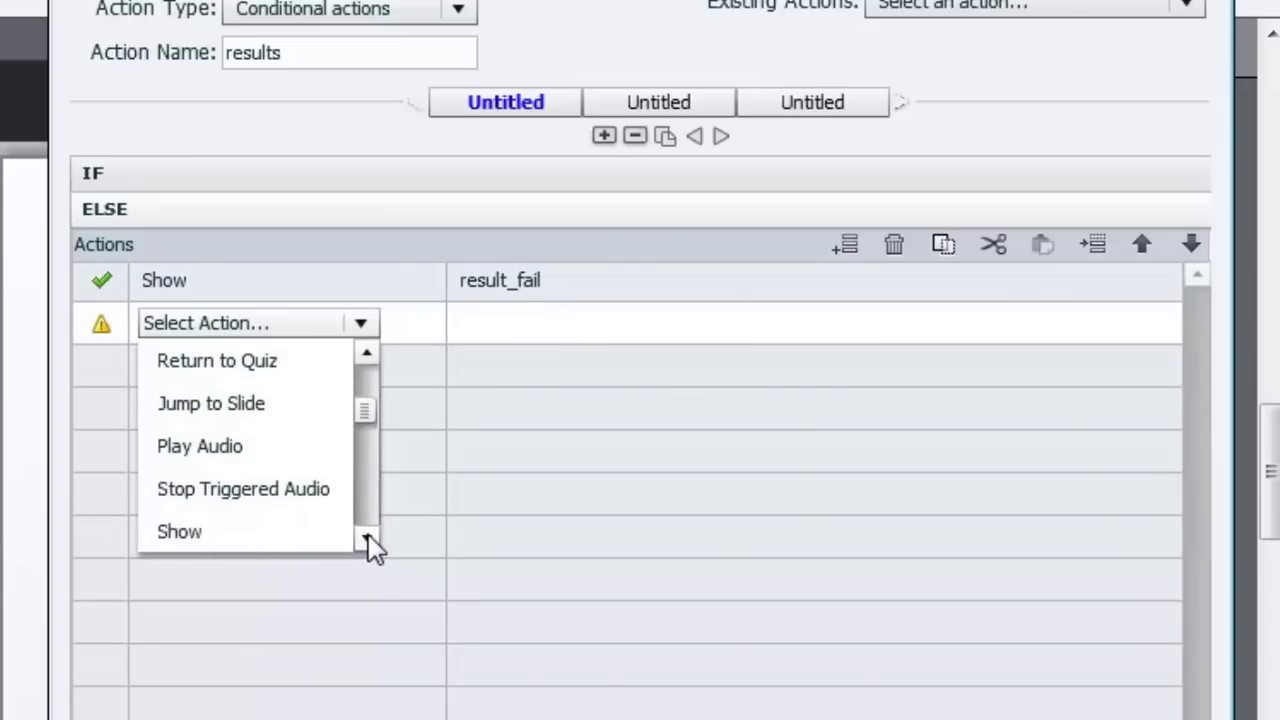
{"action": "left_click", "coordinate": [367, 540]}
{"action": "left_click", "coordinate": [278, 535]}
{"action": "left_click", "coordinate": [600, 323]}
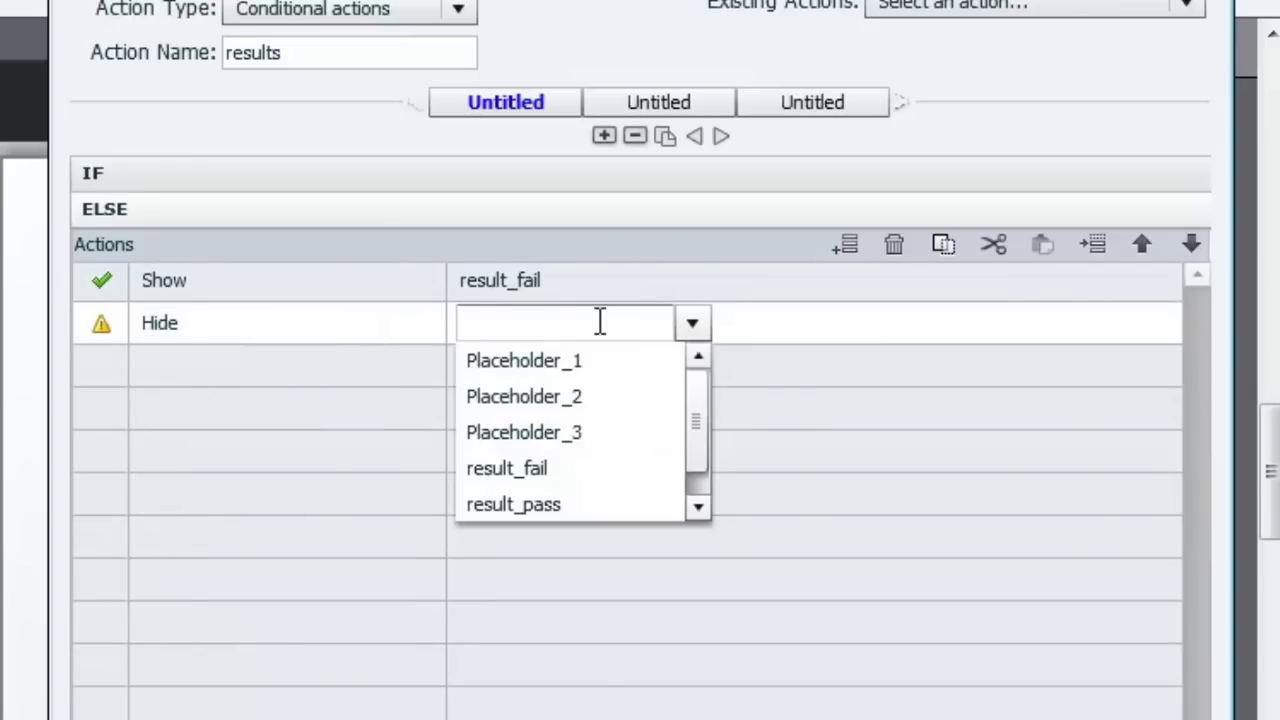
{"action": "left_click", "coordinate": [562, 503]}
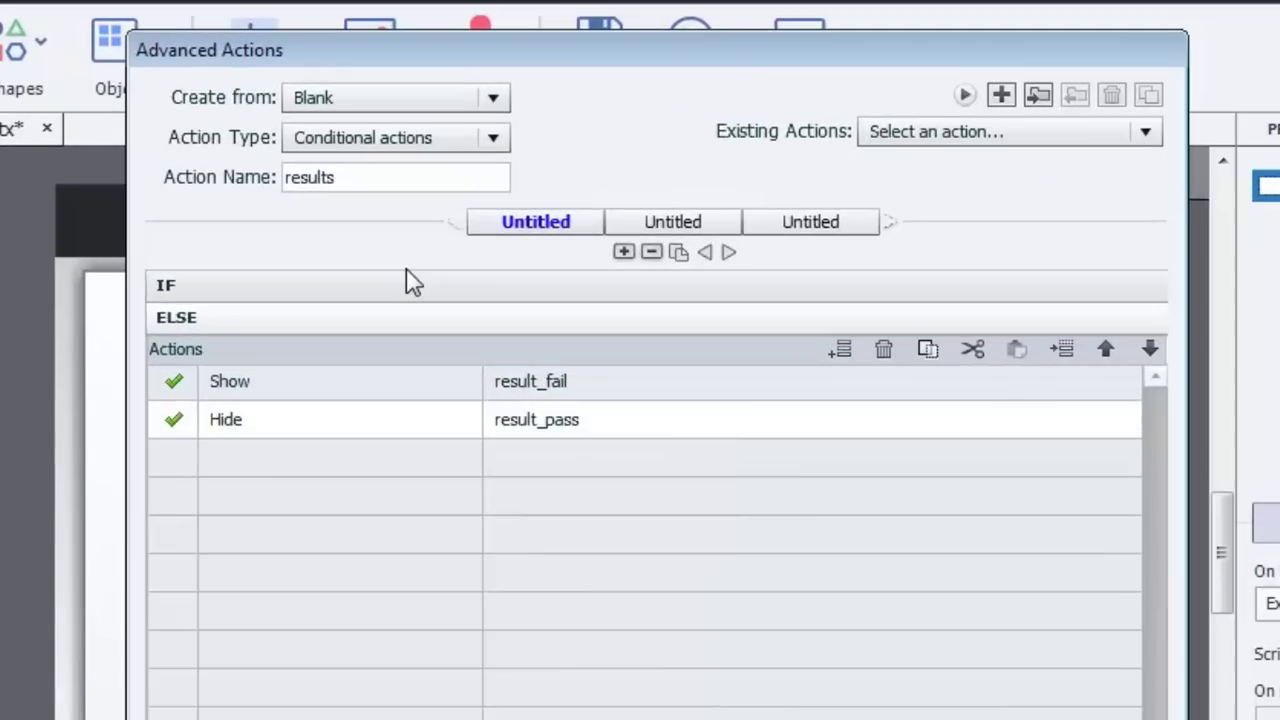
{"action": "left_click", "coordinate": [403, 286]}
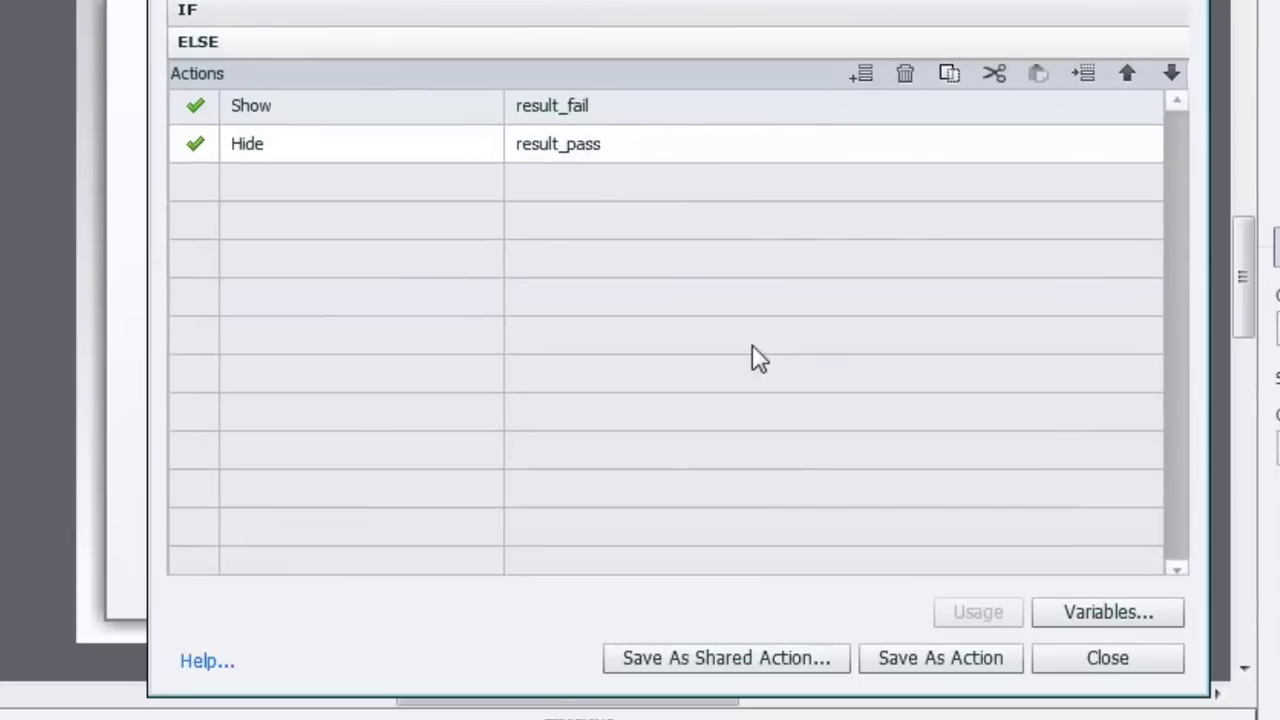
Save the changes to the results action and close the Advanced Actions editor.
{"action": "left_click", "coordinate": [1108, 664]}
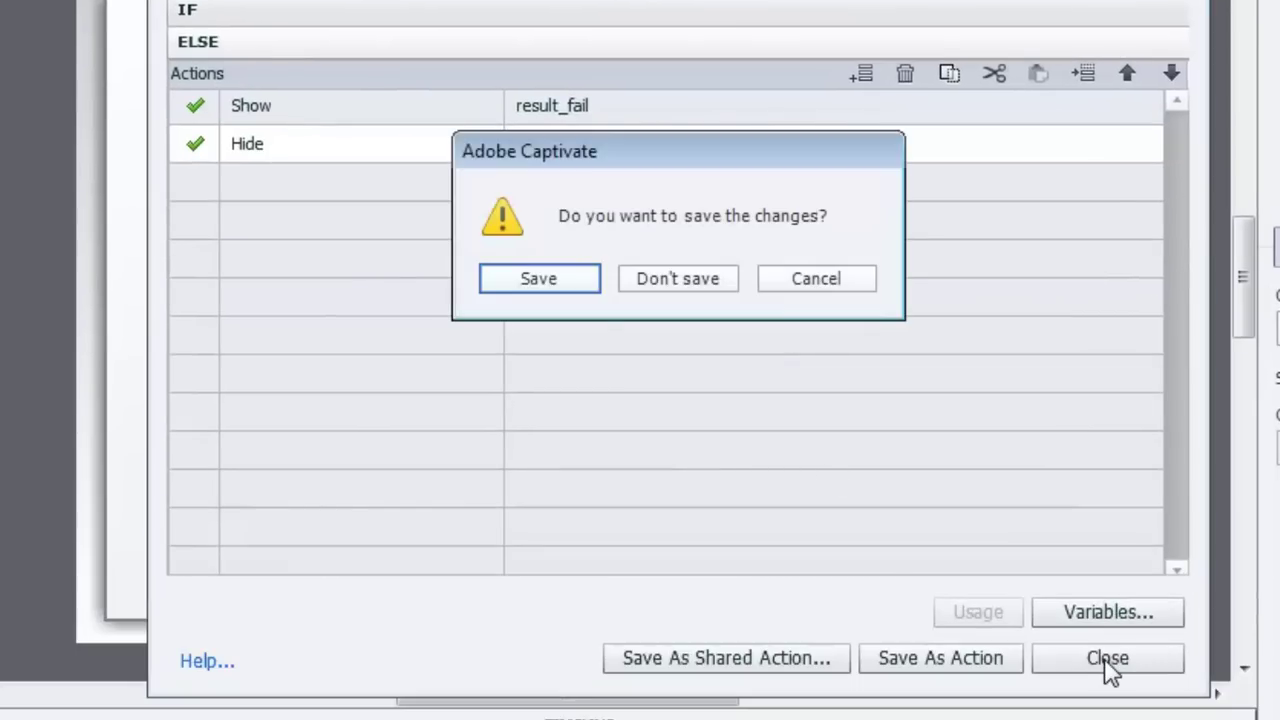
{"action": "left_click", "coordinate": [563, 283]}
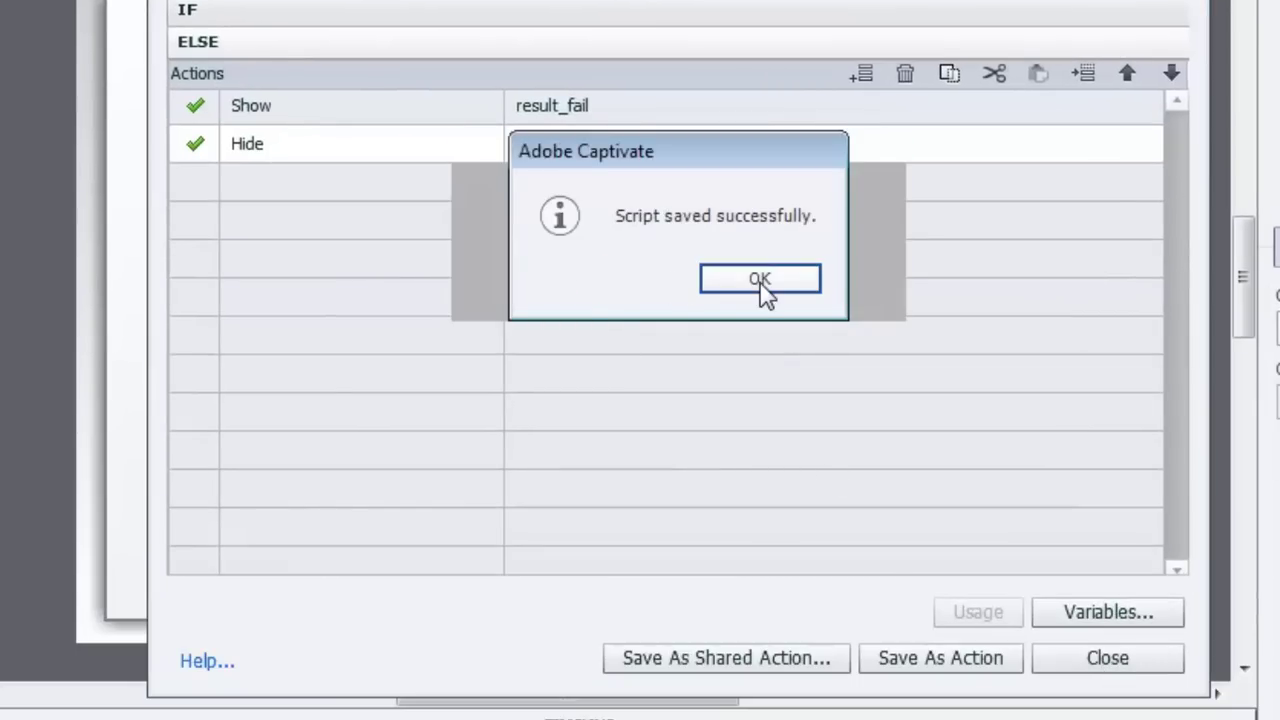
{"action": "left_click", "coordinate": [760, 287]}
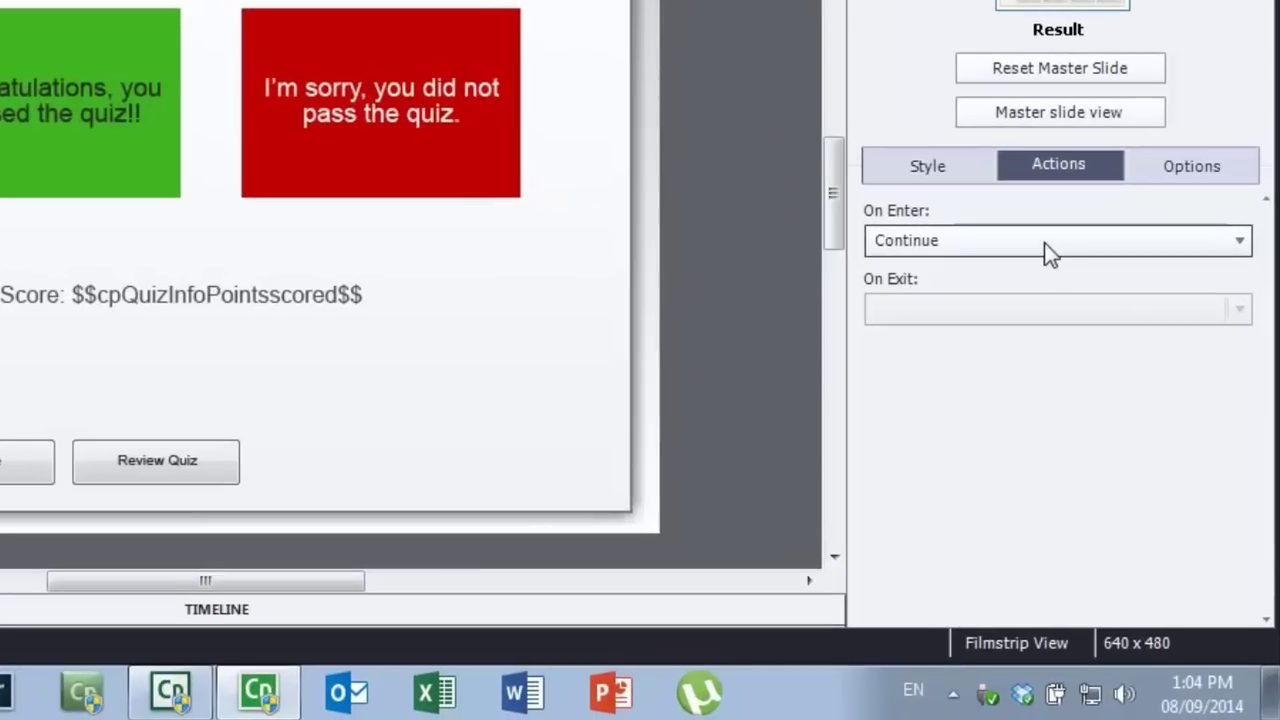
Set the slide's On Enter to Execute Advanced Actions with script results.
{"action": "left_click", "coordinate": [1044, 242]}
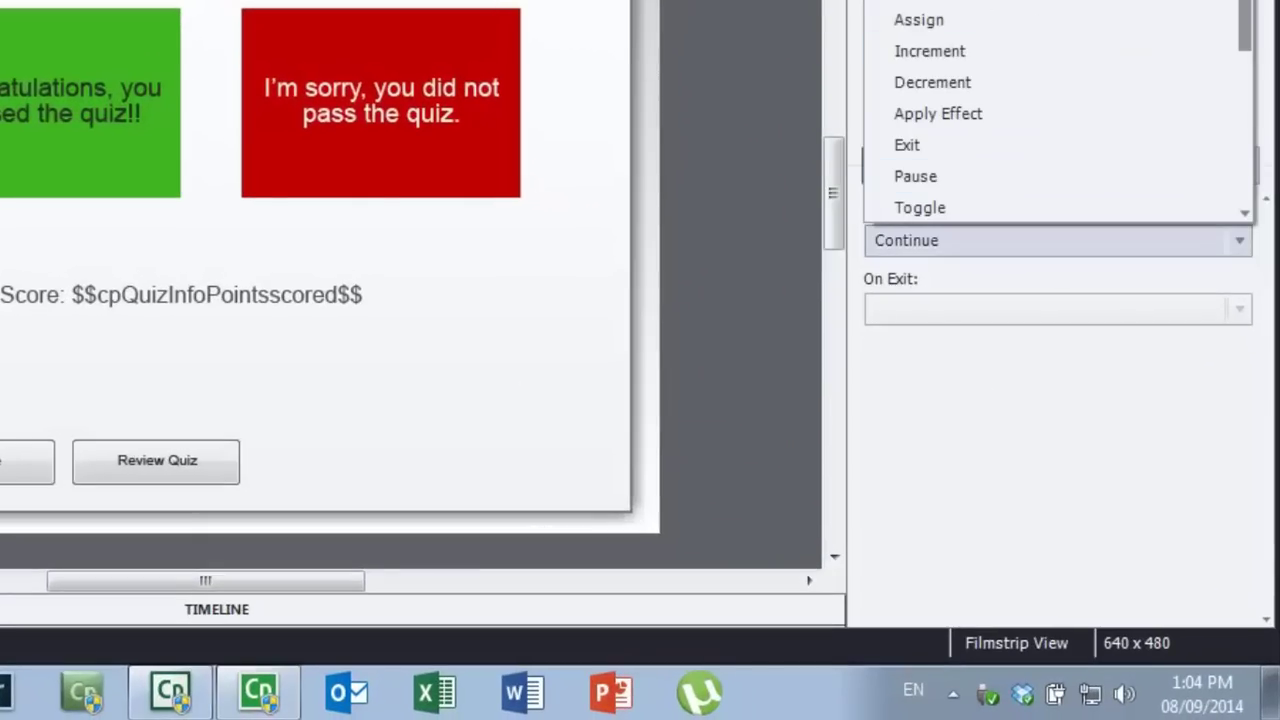
{"action": "left_click", "coordinate": [1088, 295]}
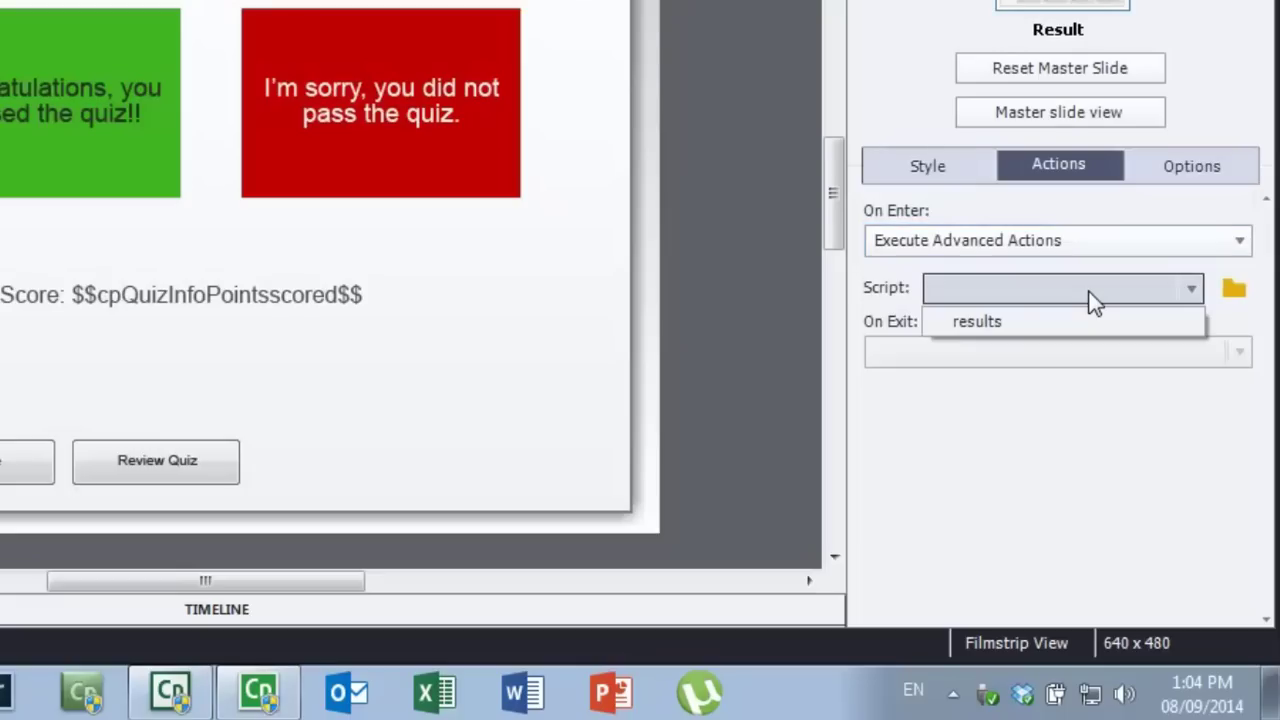
{"action": "left_click", "coordinate": [997, 322]}
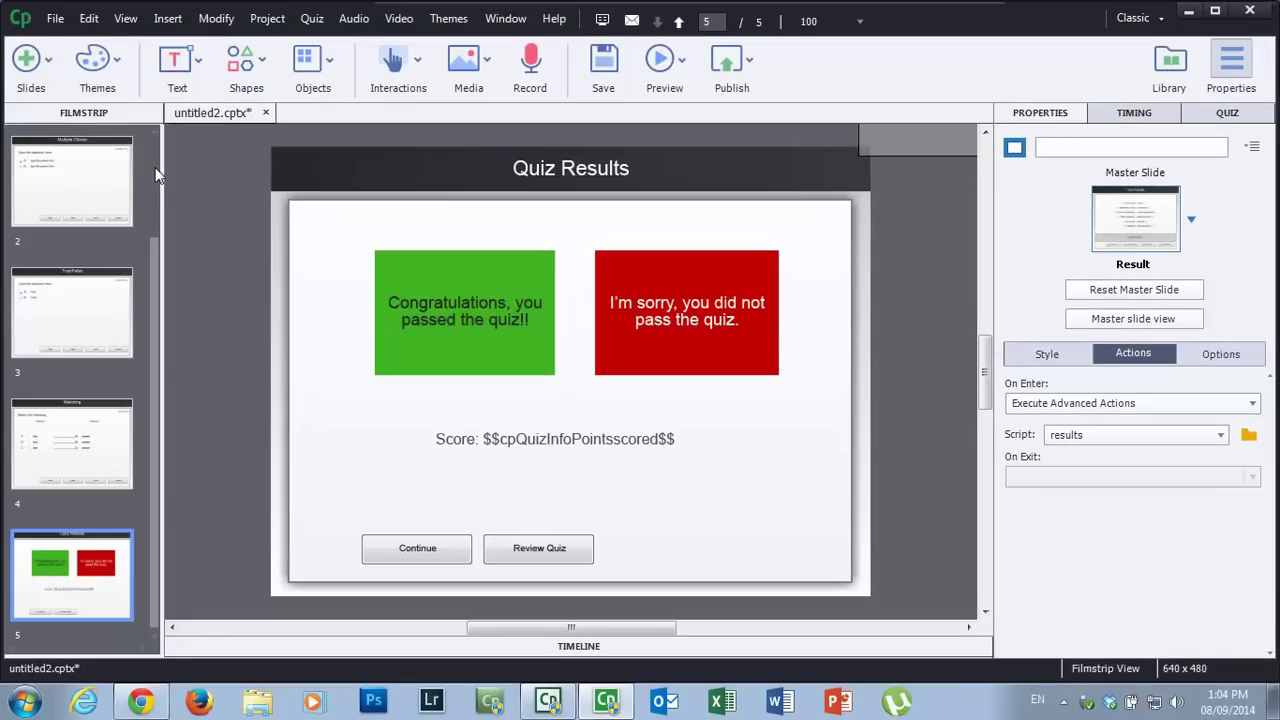
Start a preview of the whole project from slide 1.
{"action": "scroll", "coordinate": [155, 168], "scroll_direction": "up", "scroll_amount": 2}
{"action": "left_click", "coordinate": [76, 172]}
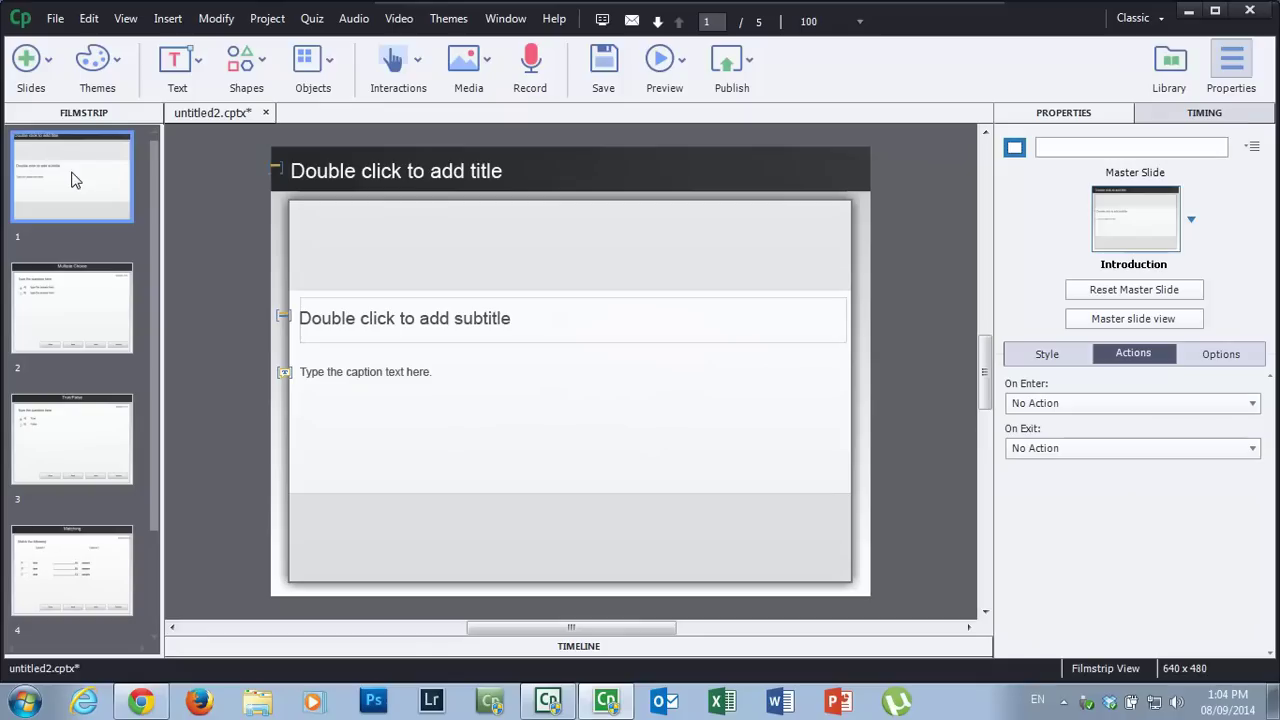
{"action": "left_click", "coordinate": [684, 66]}
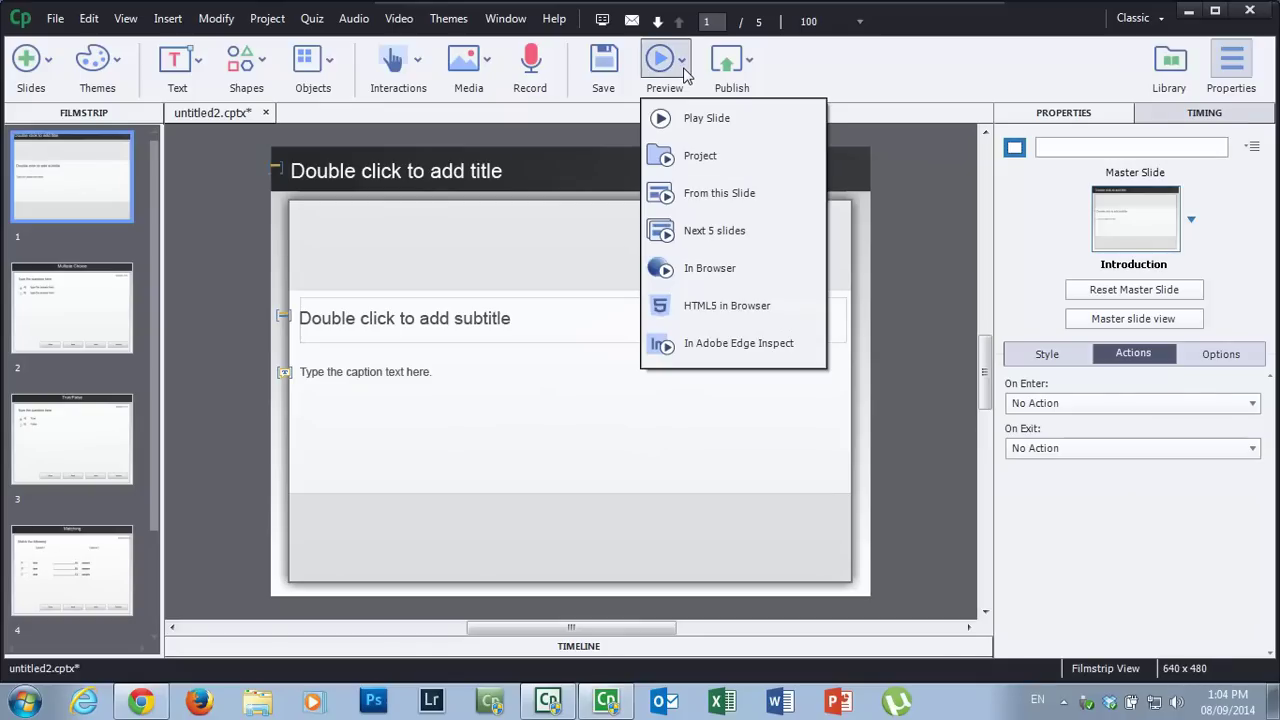
{"action": "left_click", "coordinate": [712, 157]}
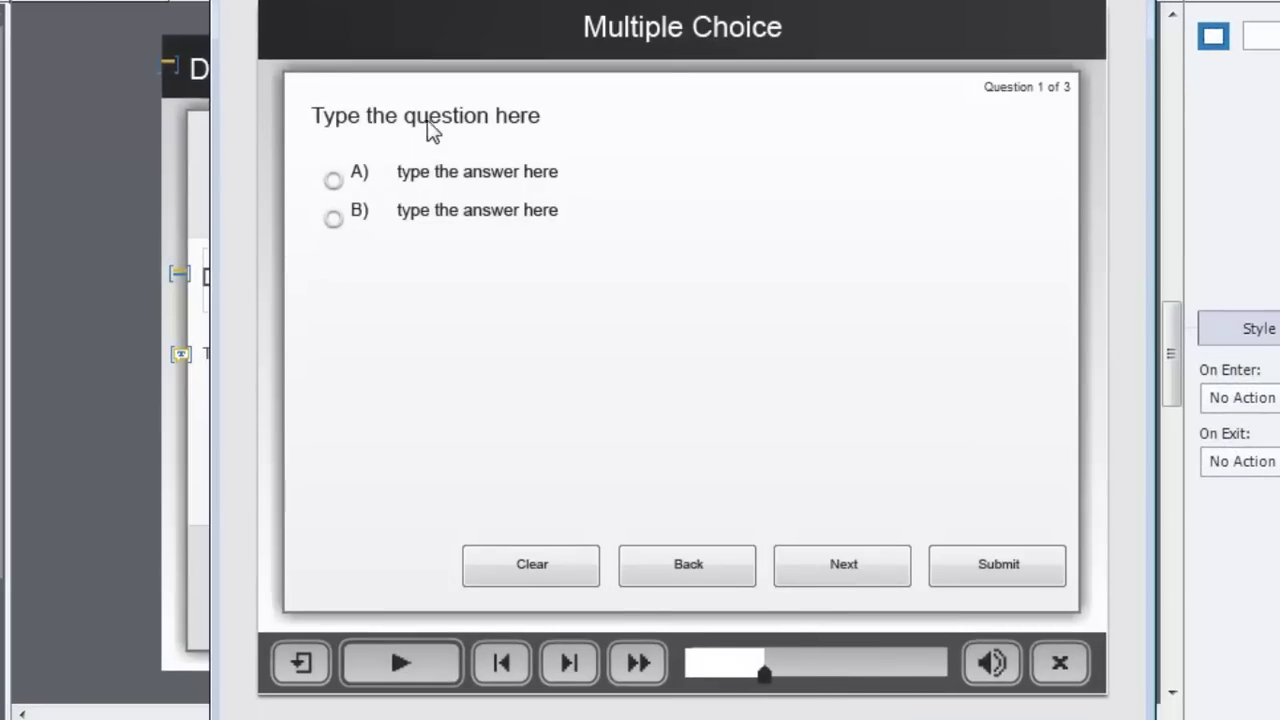
Answer A on the multiple-choice question and True on the true/false question, submitting each.
{"action": "left_click", "coordinate": [470, 180]}
{"action": "left_click", "coordinate": [1014, 572]}
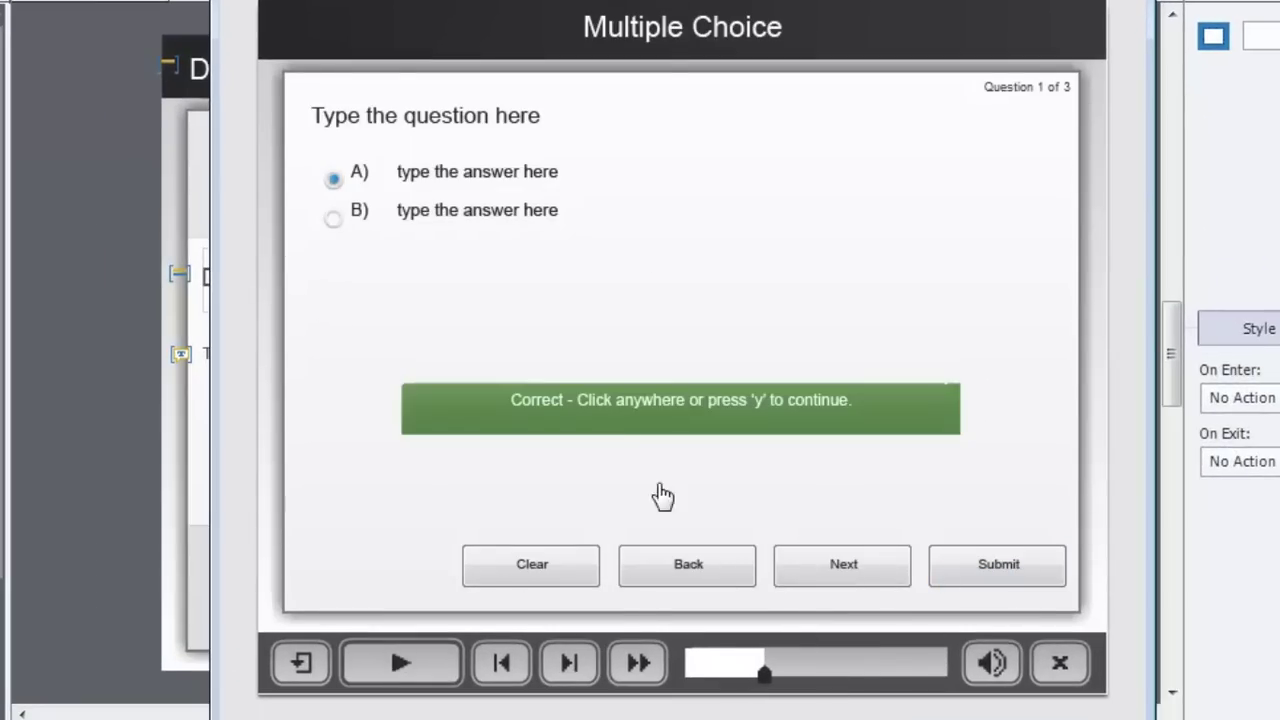
{"action": "left_click", "coordinate": [612, 316]}
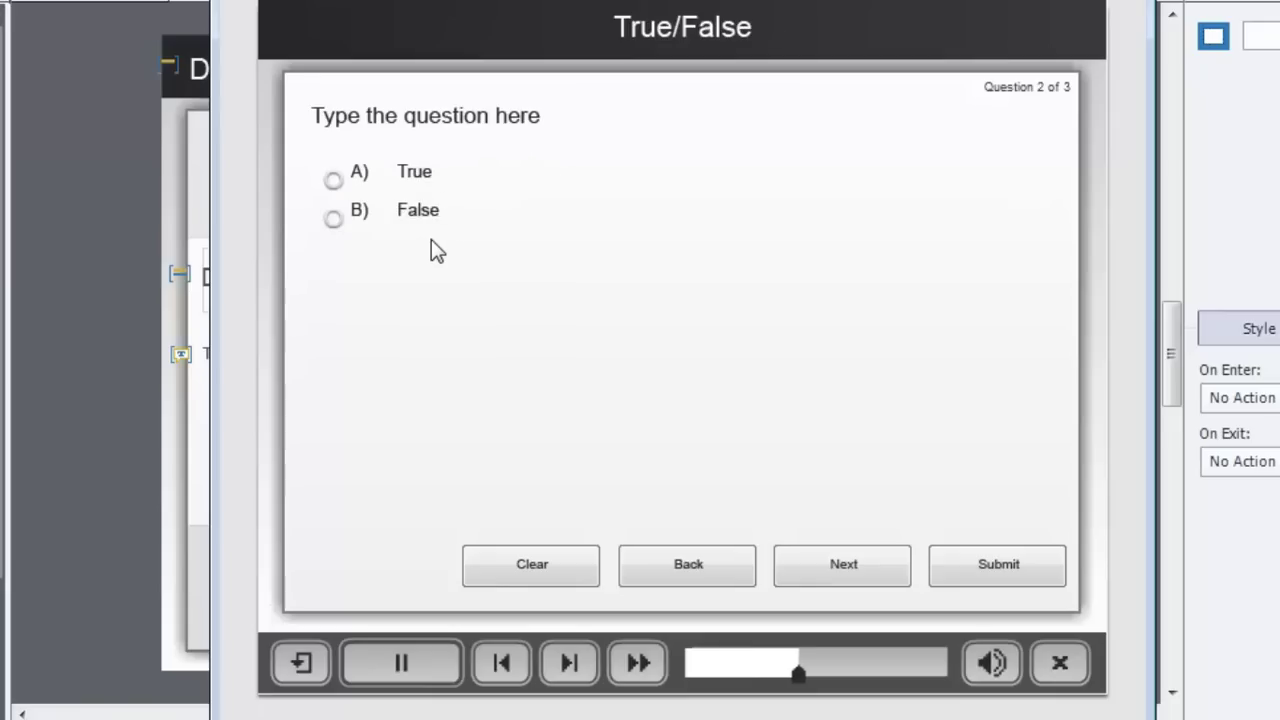
{"action": "left_click", "coordinate": [425, 180]}
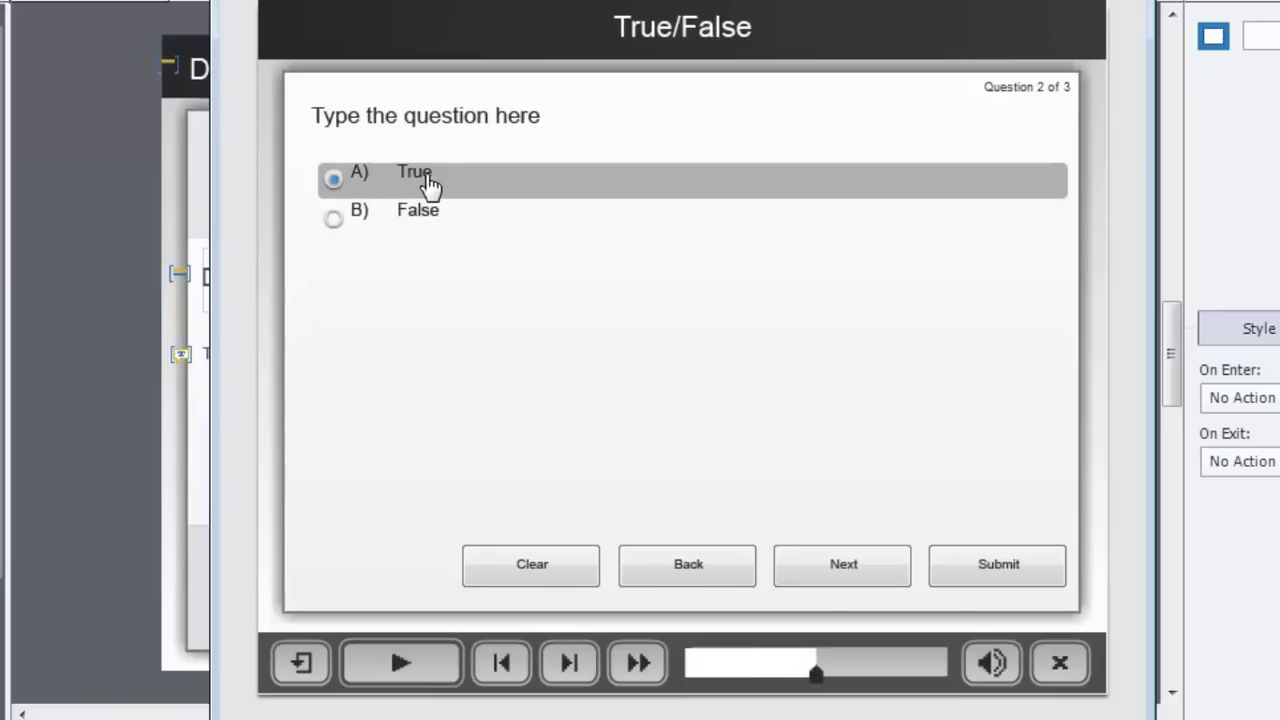
{"action": "left_click", "coordinate": [1004, 577]}
{"action": "left_click", "coordinate": [820, 333]}
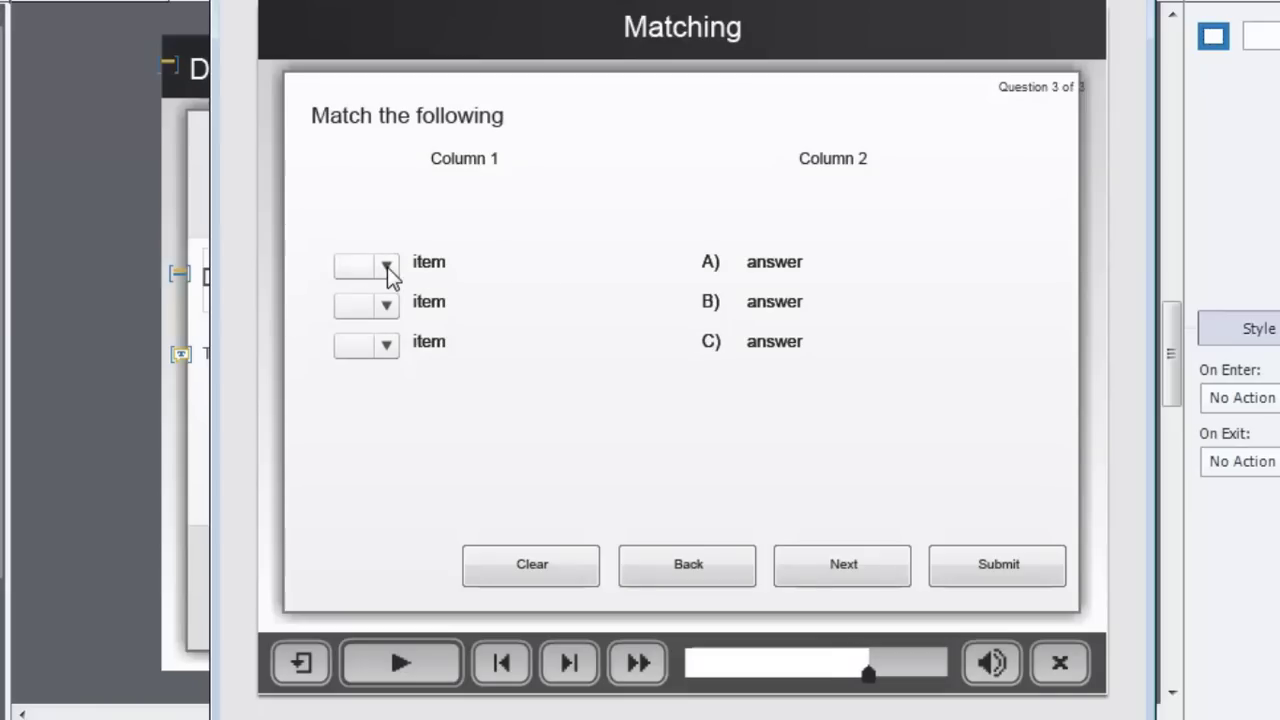
Match the three items to A, B and C, submit, and continue to the results.
{"action": "left_click_drag", "start_coordinate": [423, 268], "coordinate": [750, 280]}
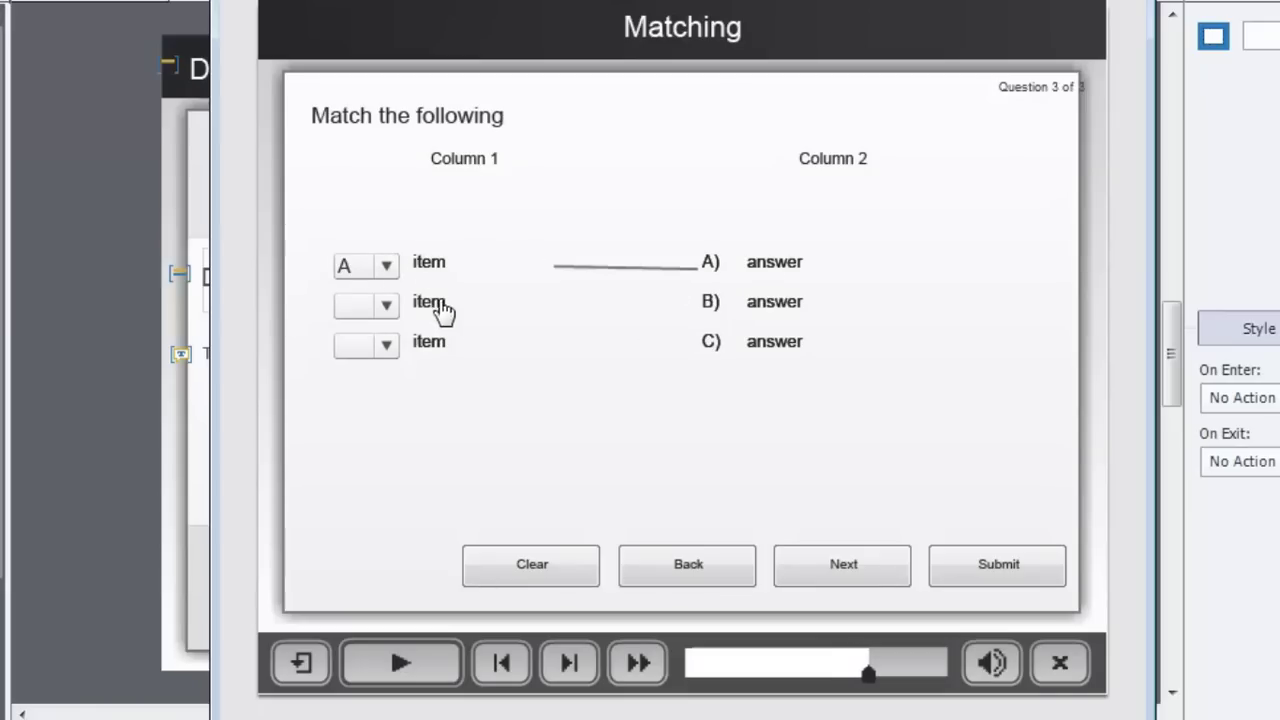
{"action": "left_click_drag", "start_coordinate": [432, 302], "coordinate": [740, 305]}
{"action": "left_click_drag", "start_coordinate": [437, 350], "coordinate": [768, 357]}
{"action": "left_click", "coordinate": [1011, 568]}
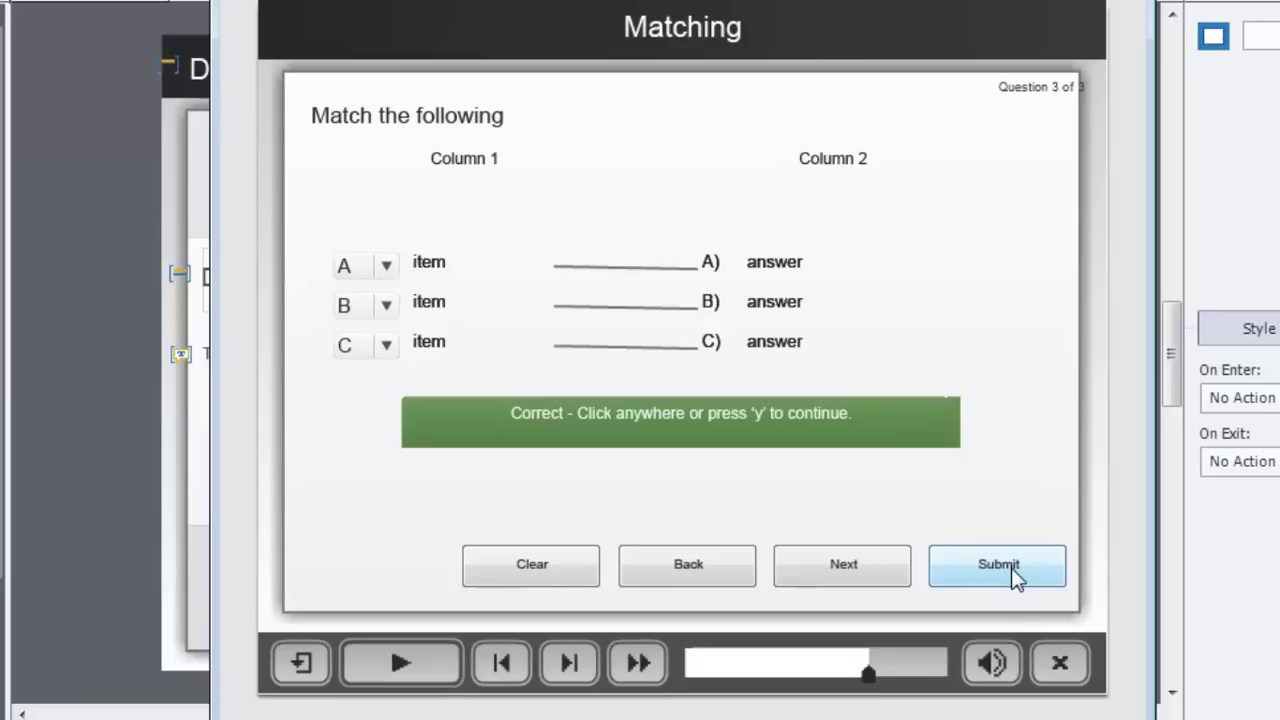
{"action": "left_click", "coordinate": [831, 490]}
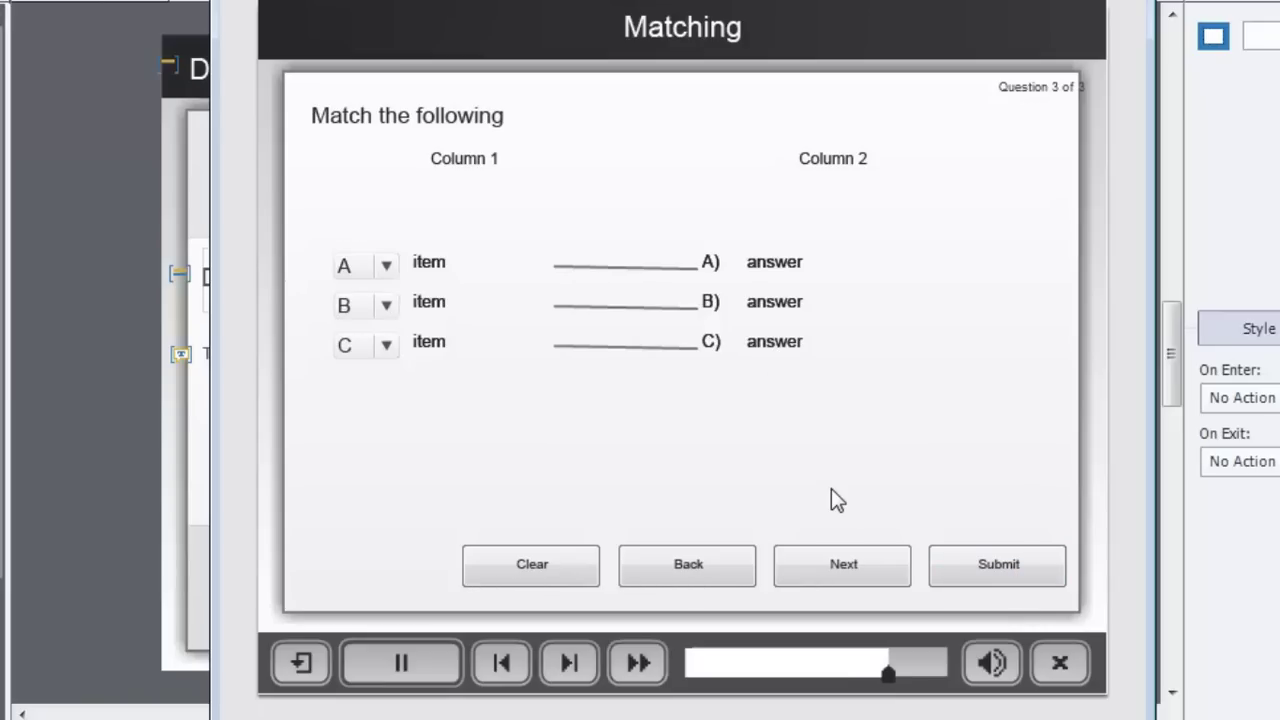